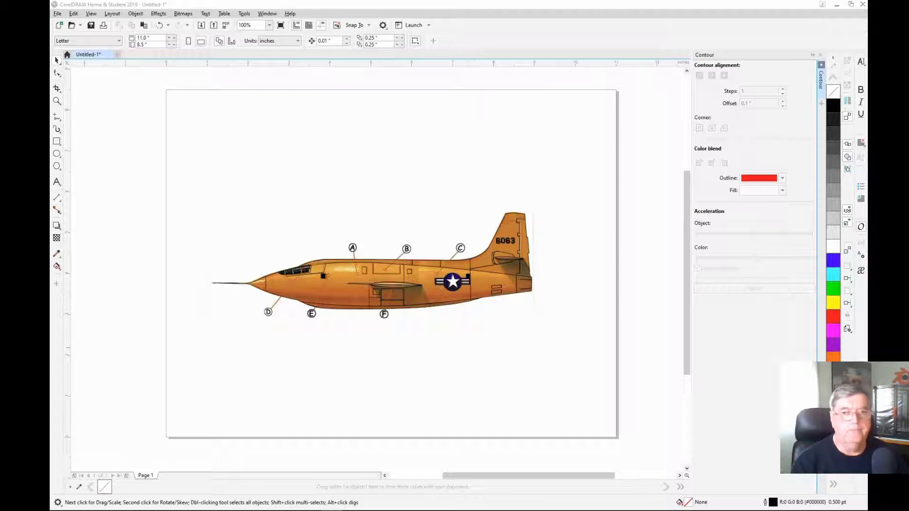
Shrink the orange plane picture and move it beside the page's lower-left corner.
click(378, 319)
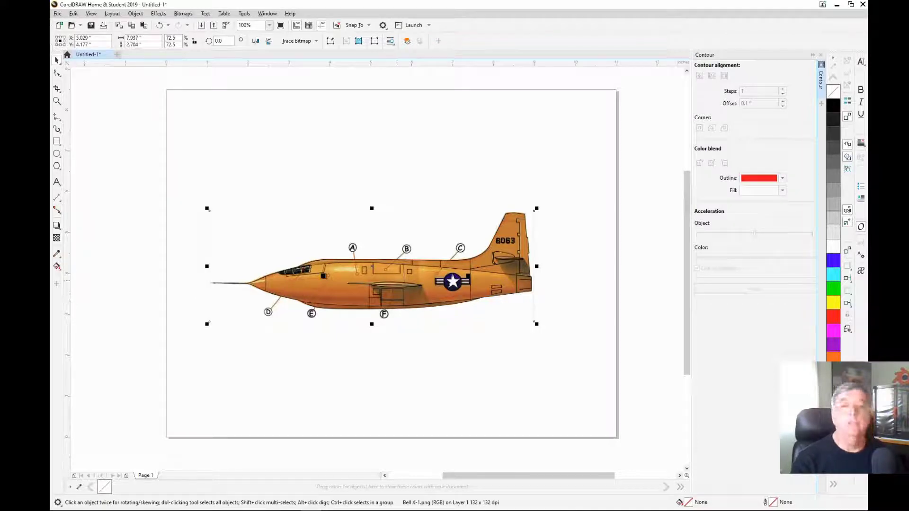
drag(379, 284, 389, 173)
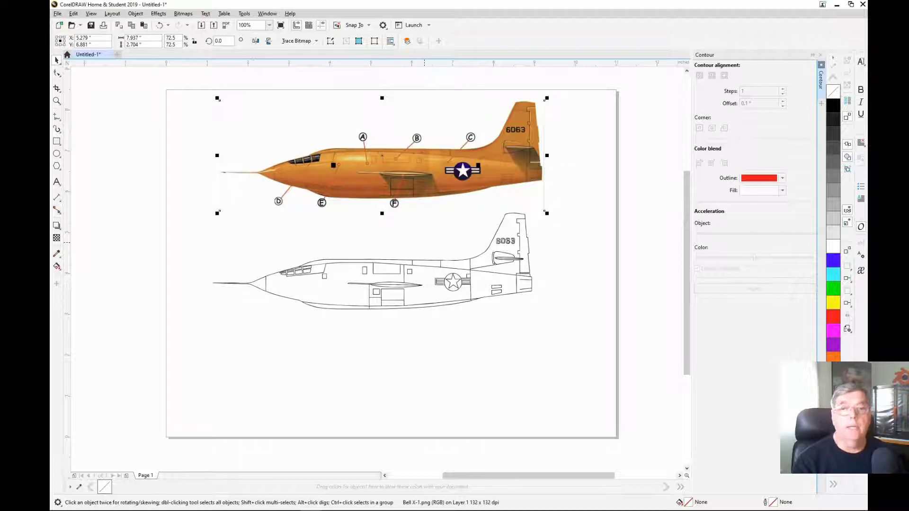
drag(546, 98, 354, 165)
drag(287, 186, 142, 437)
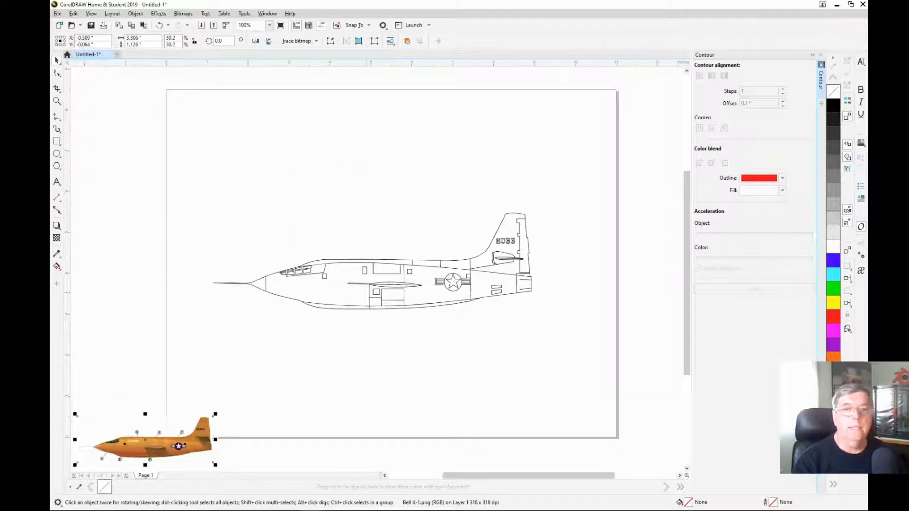
Nudge the black plane line drawing slightly lower so it sits mid-page.
click(370, 297)
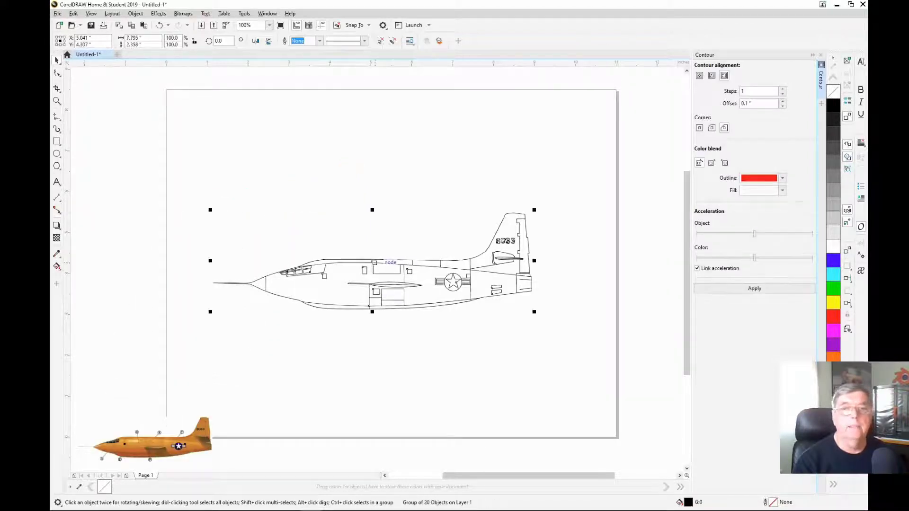
drag(374, 262, 371, 285)
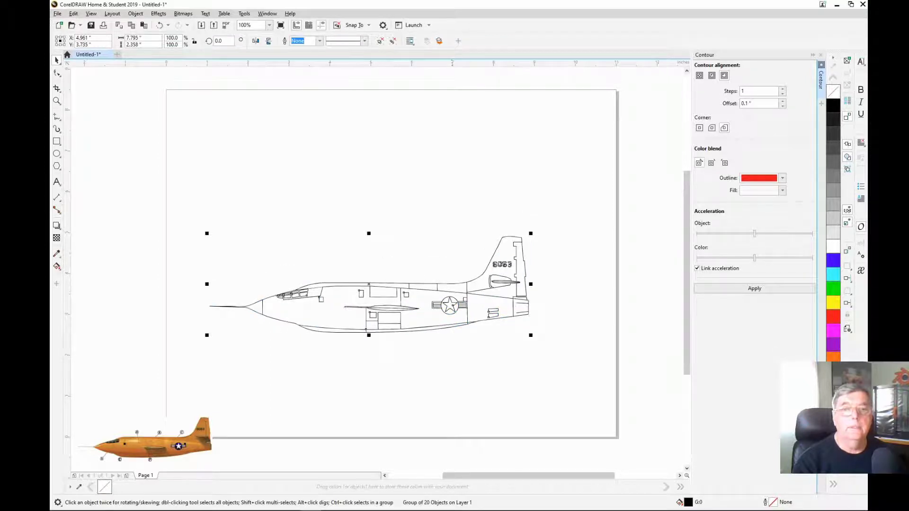
key(Escape)
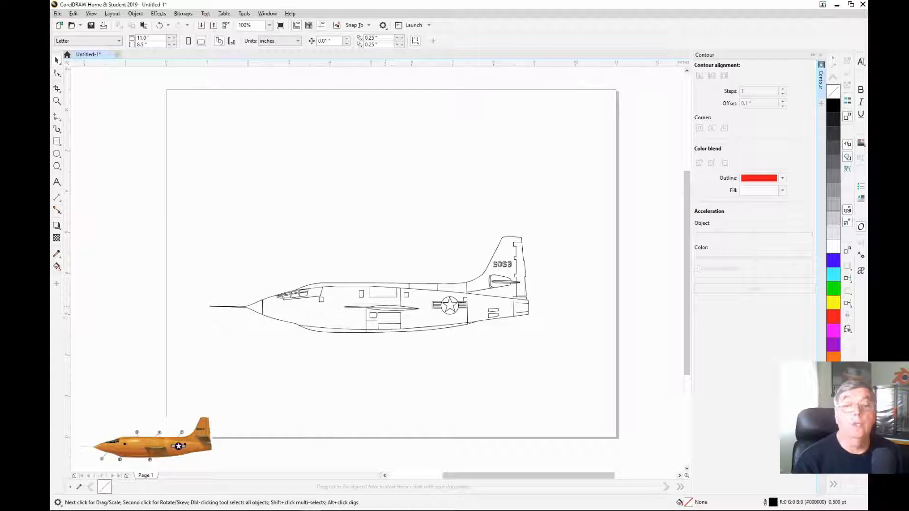
Convert the plane line drawing to a Black and White 1-bit bitmap.
click(389, 308)
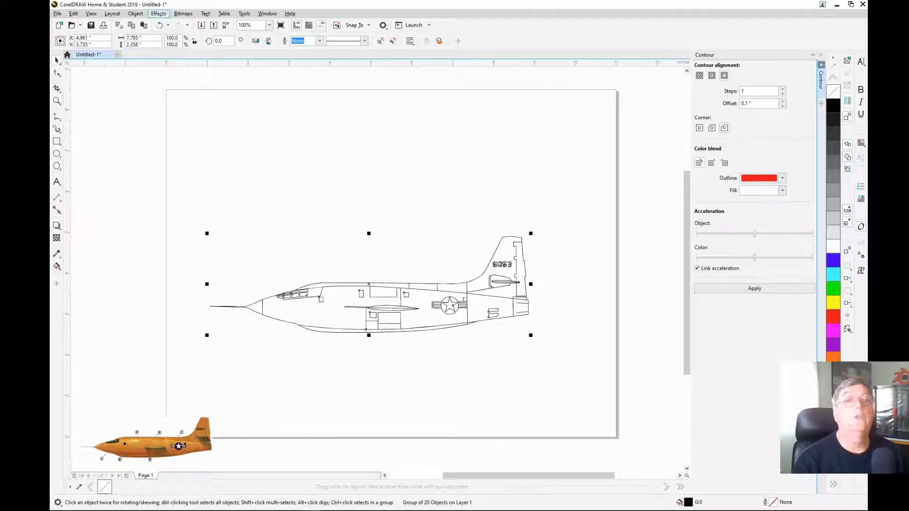
click(183, 13)
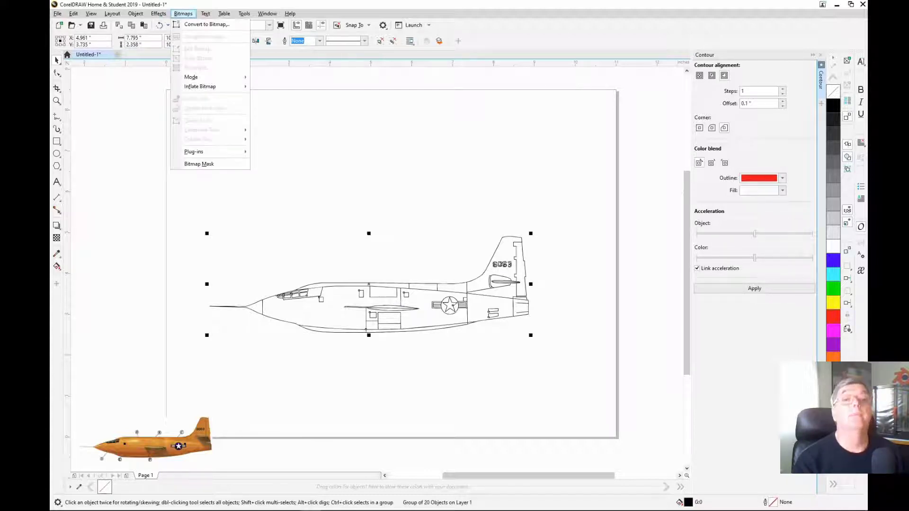
click(206, 24)
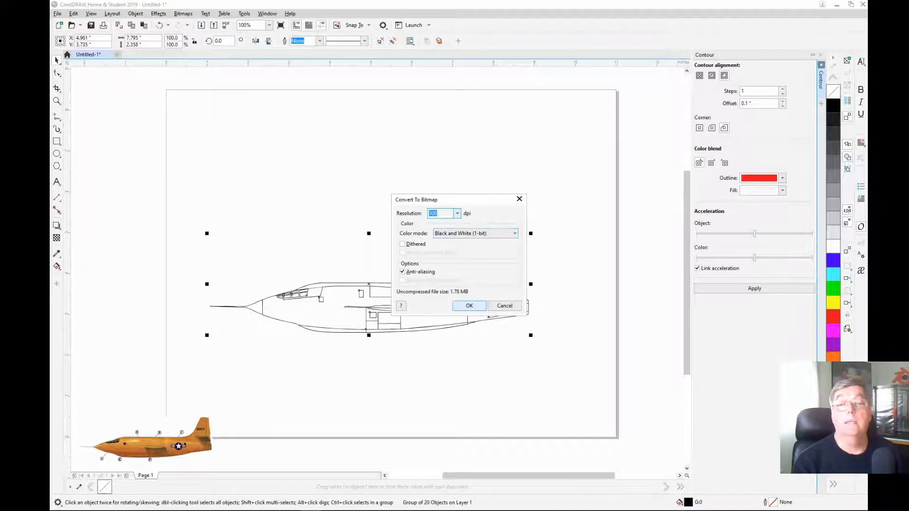
key(Return)
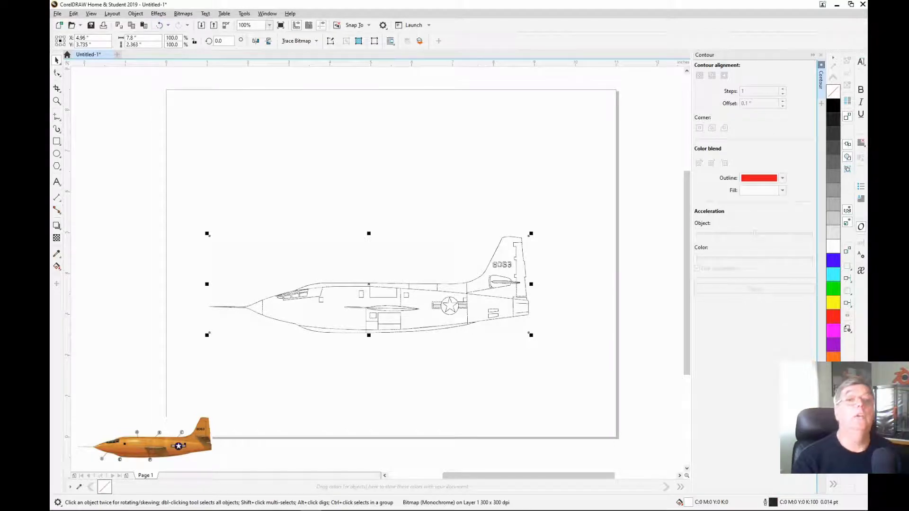
Trace the bitmap with Outline Trace Clipart and accept the PowerTRACE result.
click(183, 13)
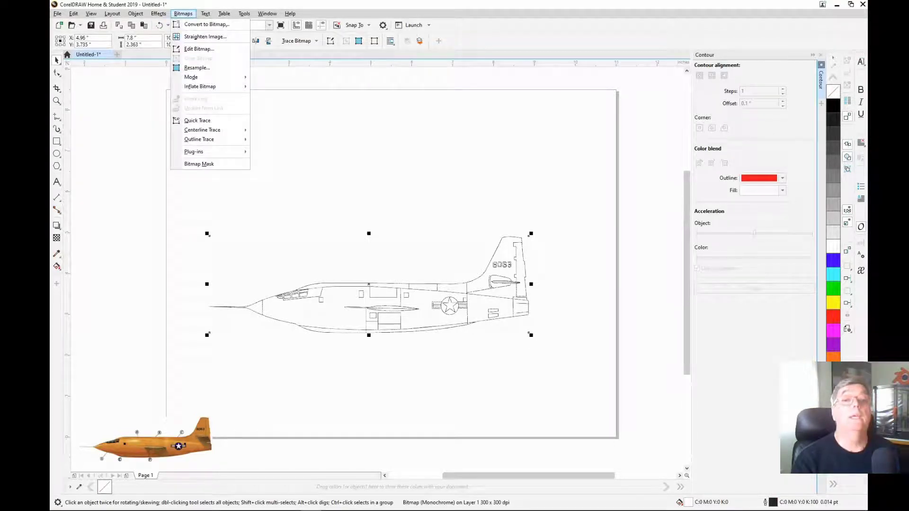
mouse_move(208, 139)
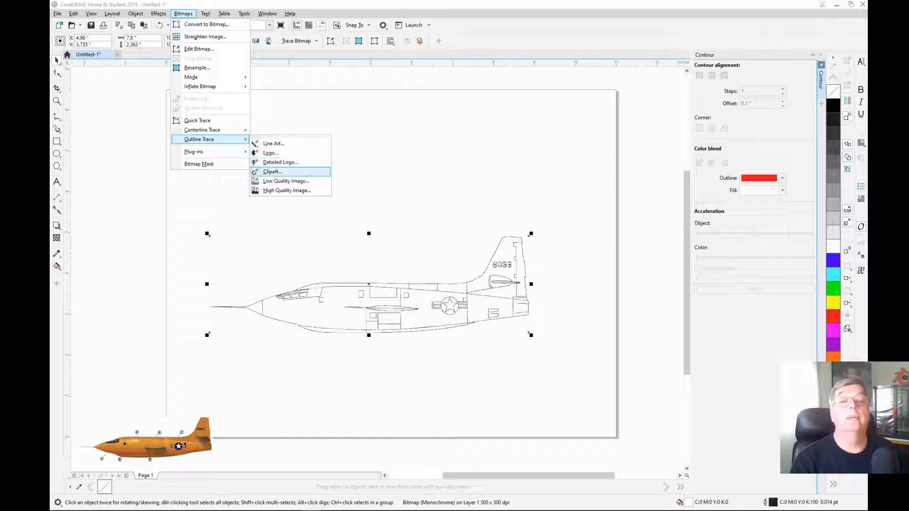
click(273, 172)
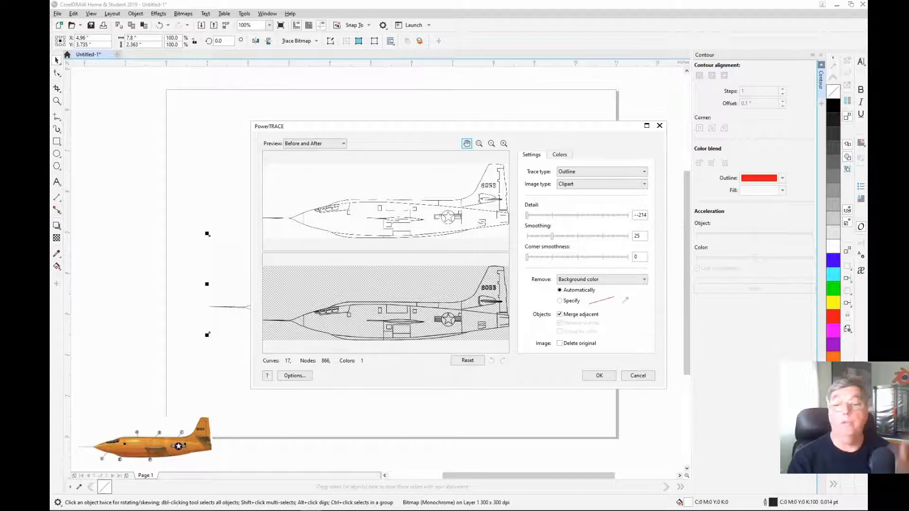
click(598, 376)
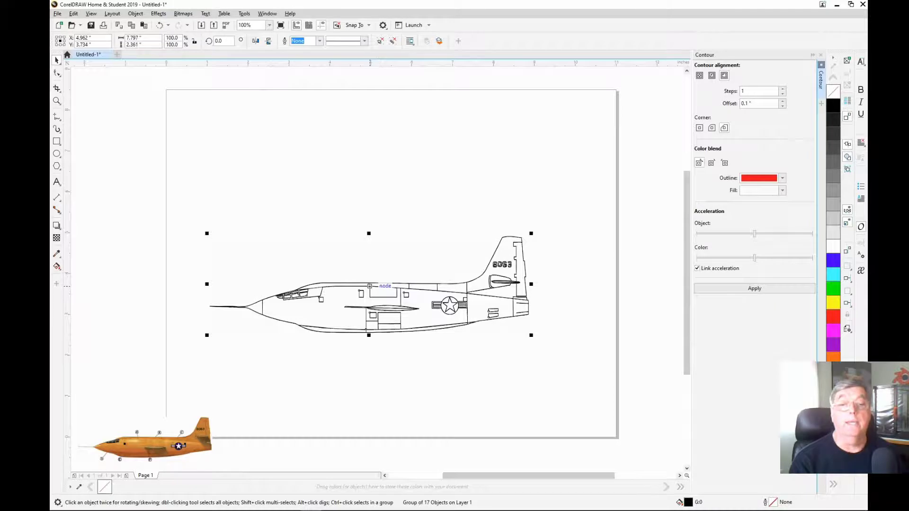
Move the traced plane above the bitmap, zoom in to check its edges, then delete the leftover bitmap.
drag(370, 286, 369, 173)
scroll(449, 189, up, 2)
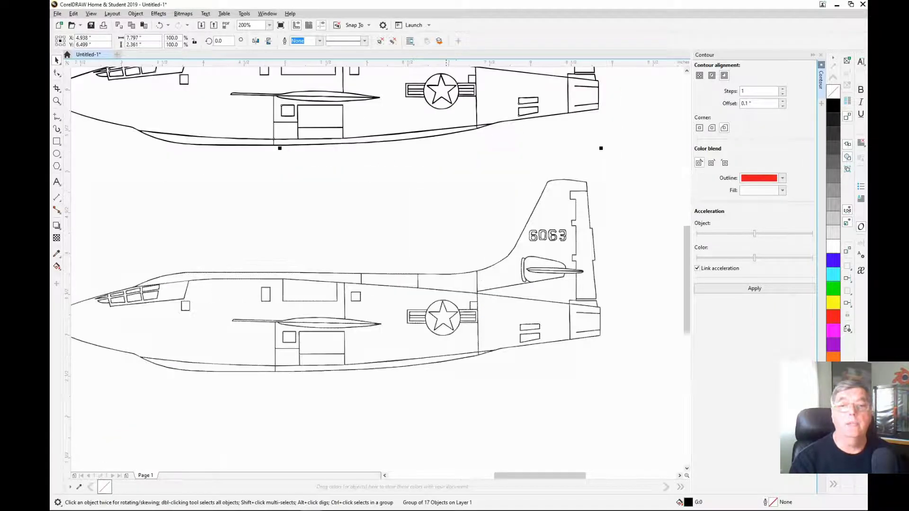
scroll(450, 189, up, 4)
scroll(377, 269, up, 10)
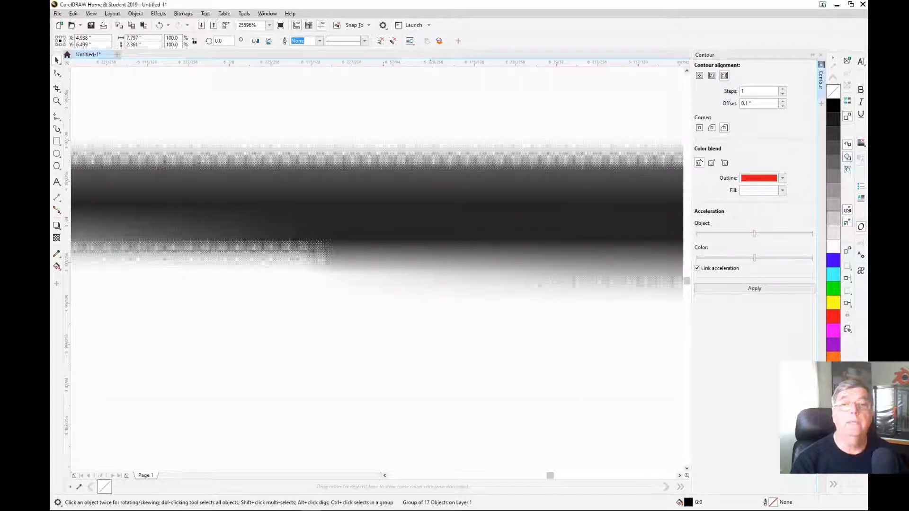
scroll(378, 269, down, 6)
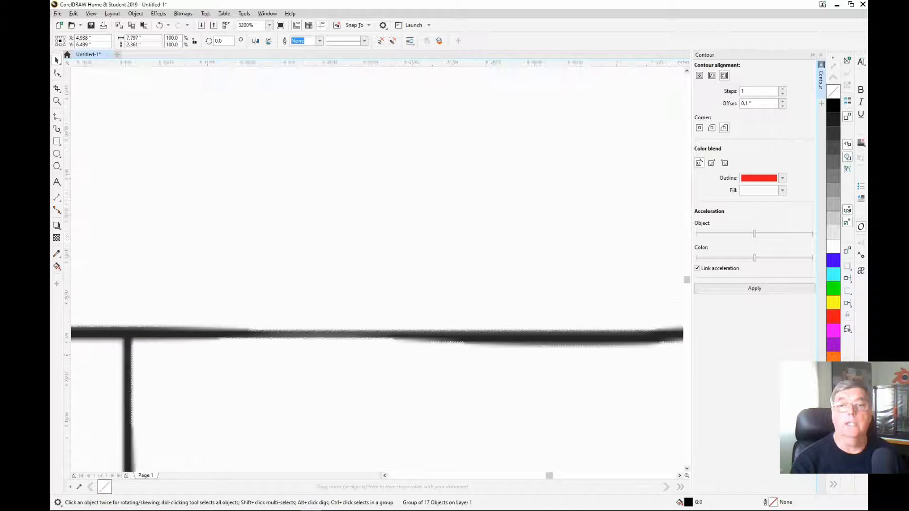
scroll(378, 269, down, 8)
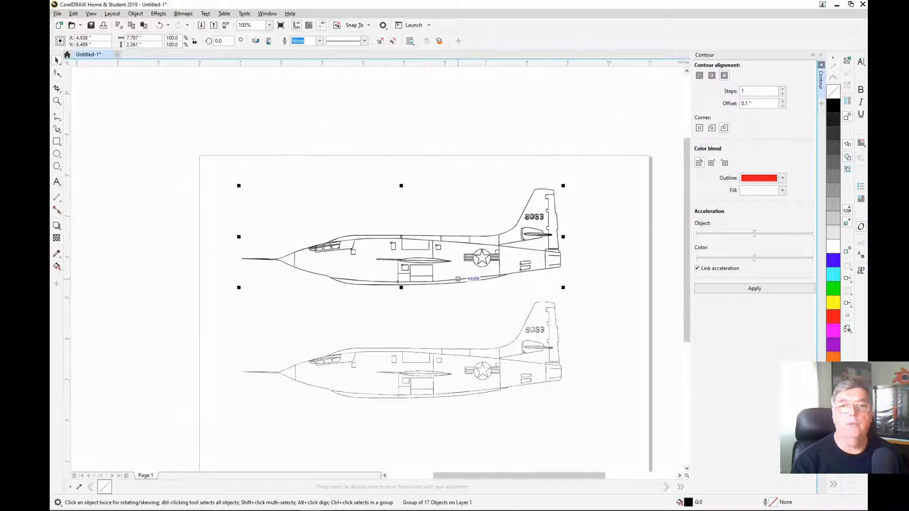
scroll(467, 277, up, 8)
scroll(458, 279, up, 6)
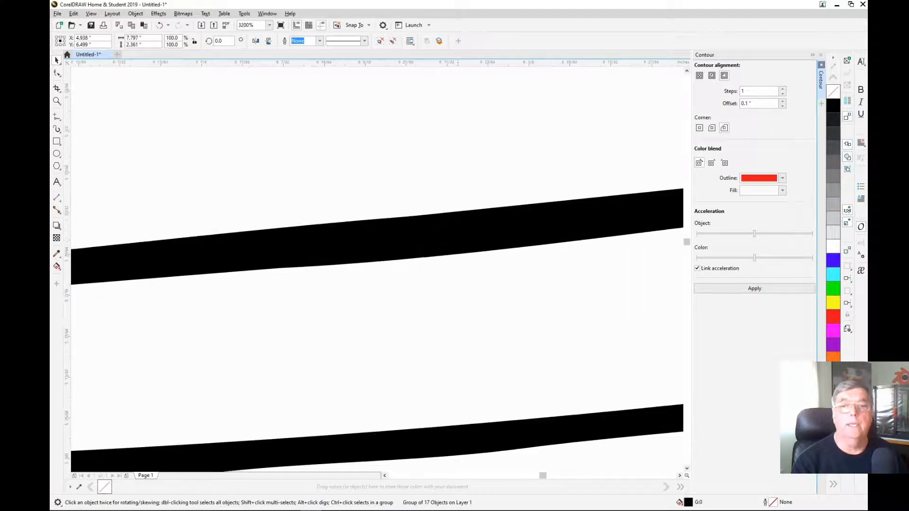
scroll(462, 284, down, 15)
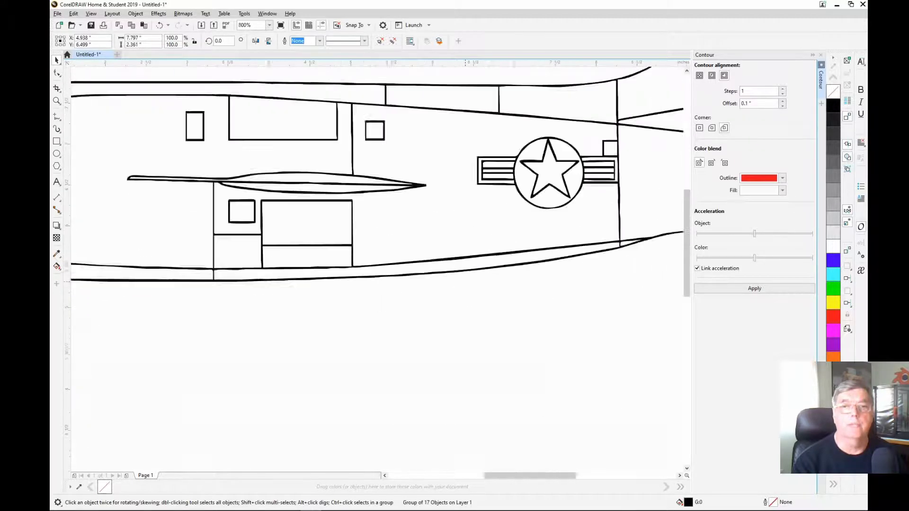
scroll(468, 289, up, 2)
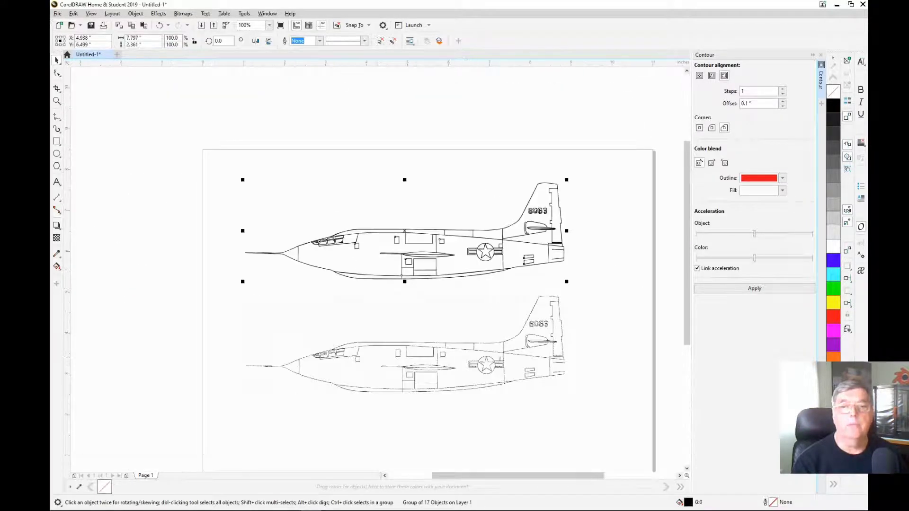
click(406, 344)
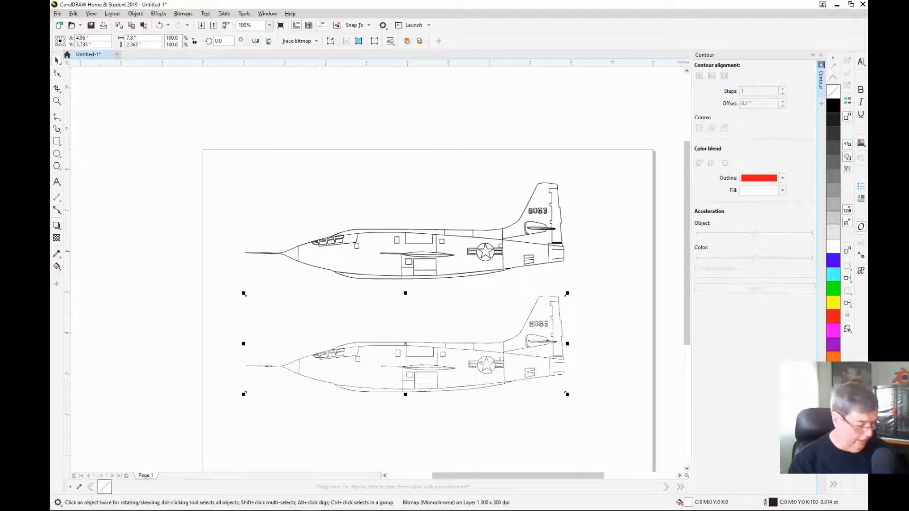
key(Delete)
Move the traced plane lower on the page and leave a duplicate near the top.
click(445, 255)
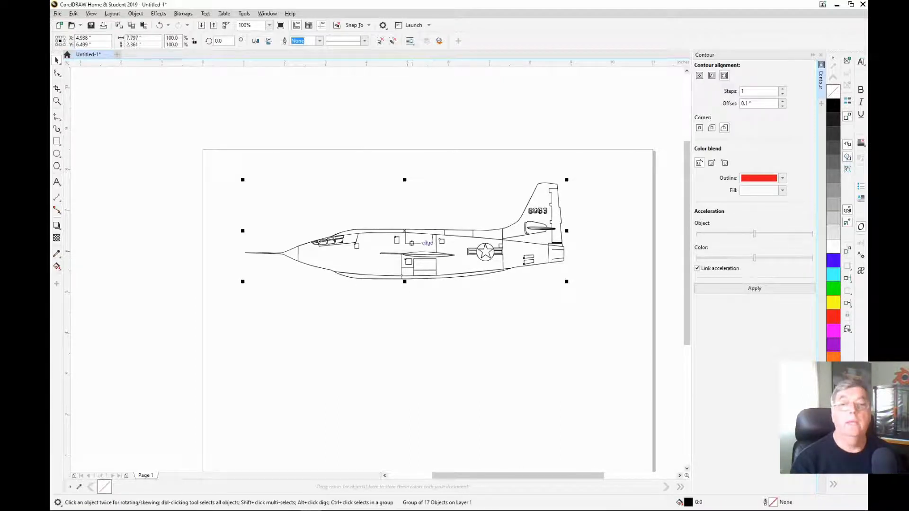
drag(445, 254, 445, 421)
scroll(409, 309, down, 4)
scroll(409, 334, up, 4)
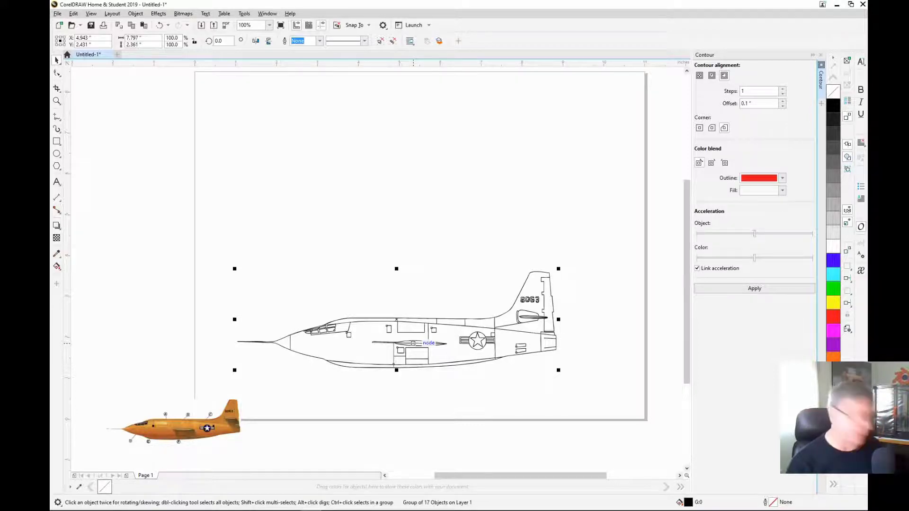
drag(413, 343, 423, 169)
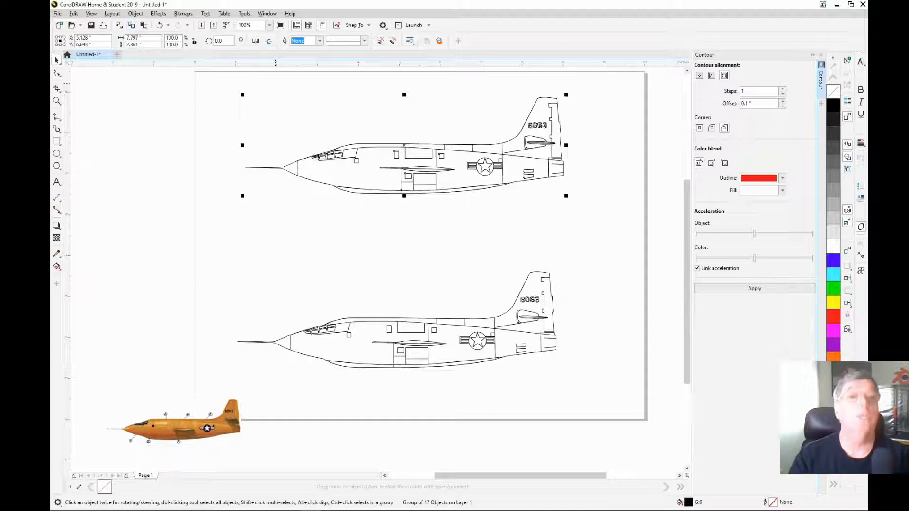
Ungroup the upper plane outline into its 17 pieces.
click(135, 14)
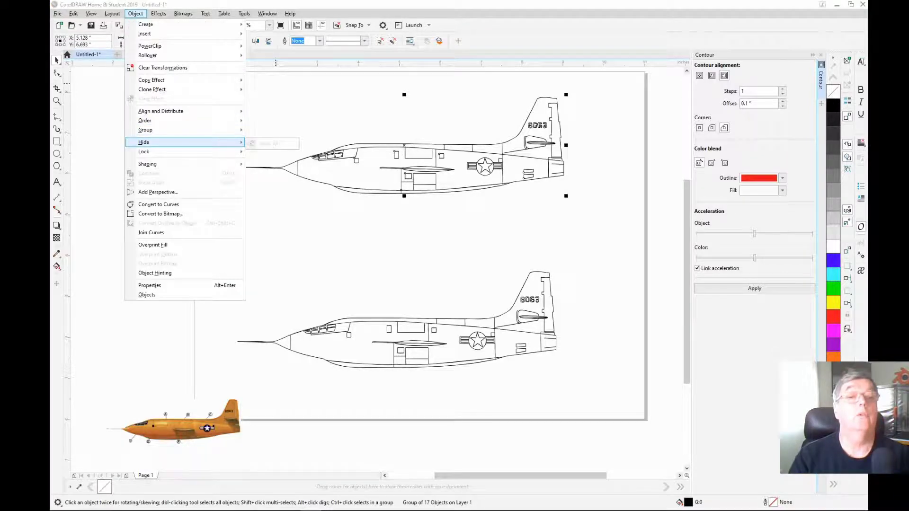
mouse_move(147, 164)
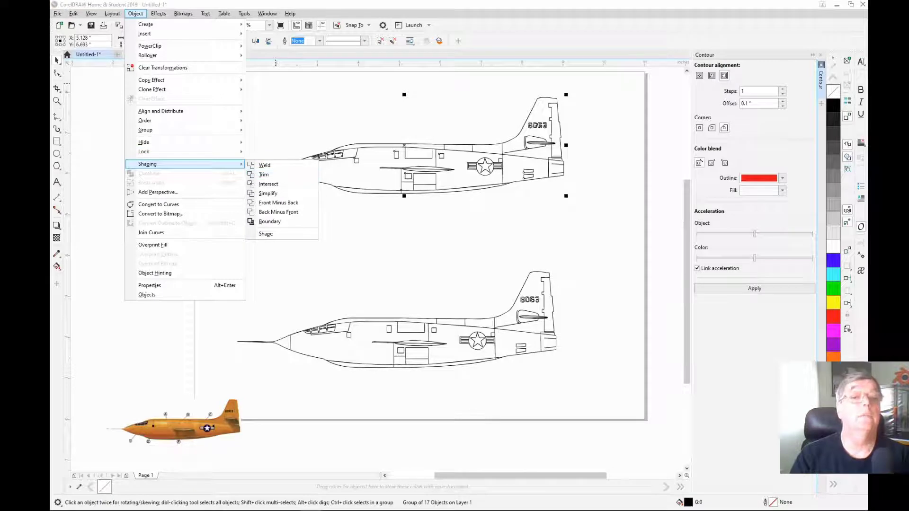
mouse_move(147, 129)
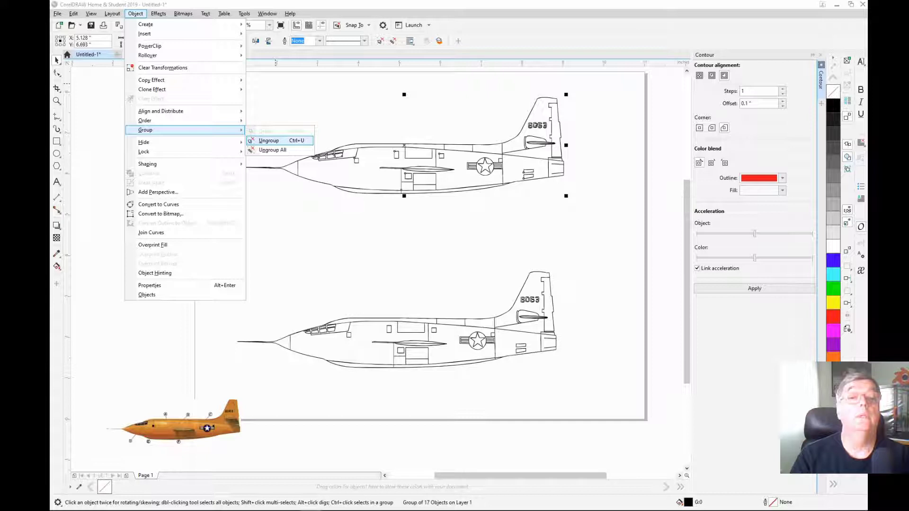
click(268, 140)
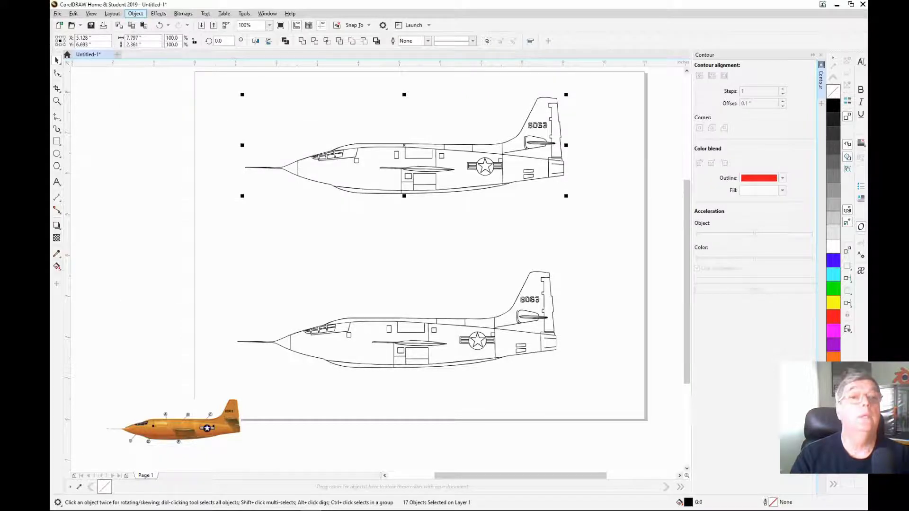
Combine the upper plane's pieces into one curve, then break the curve apart.
click(135, 14)
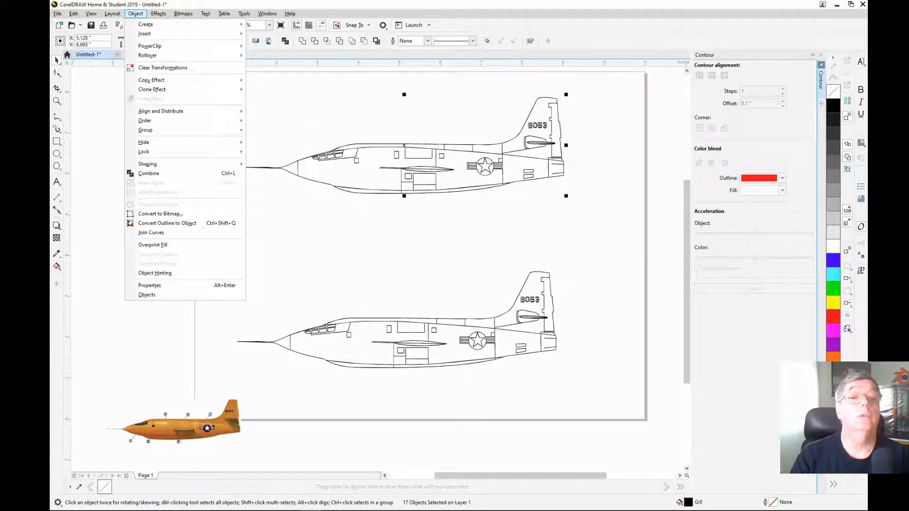
click(149, 173)
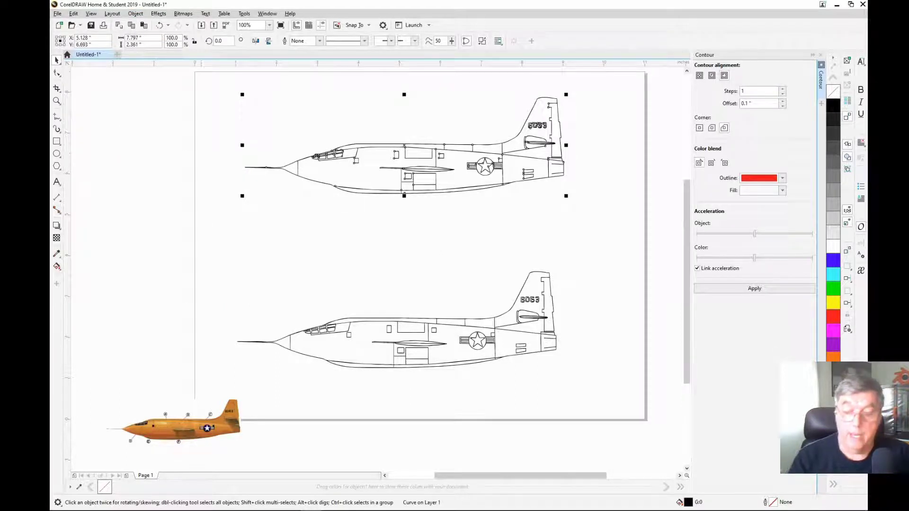
click(158, 14)
mouse_move(135, 14)
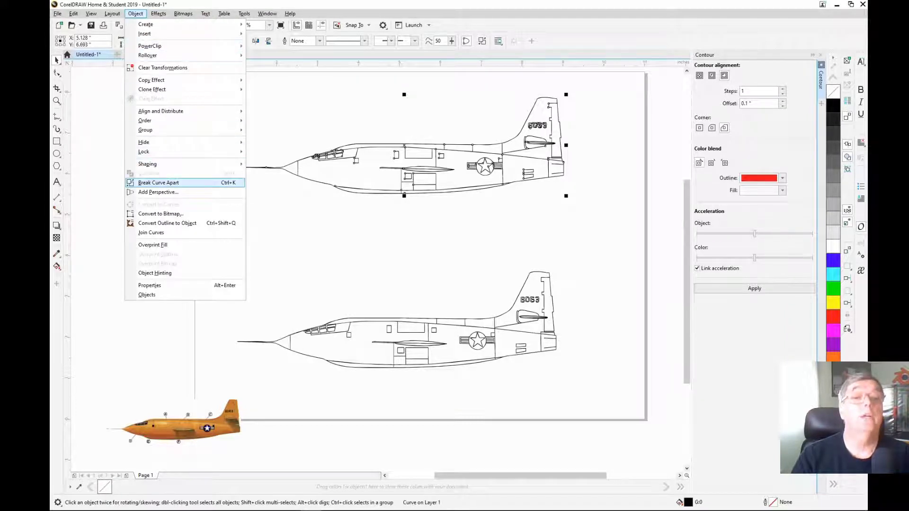
click(161, 182)
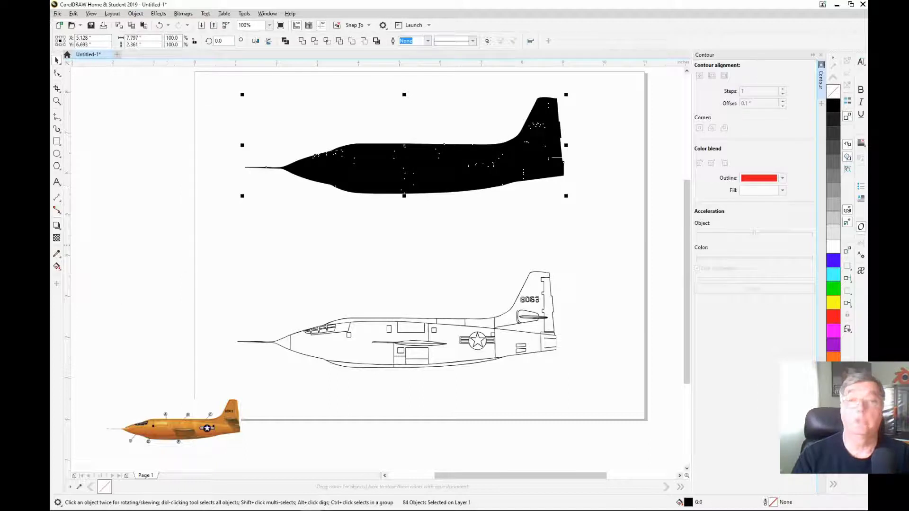
key(Escape)
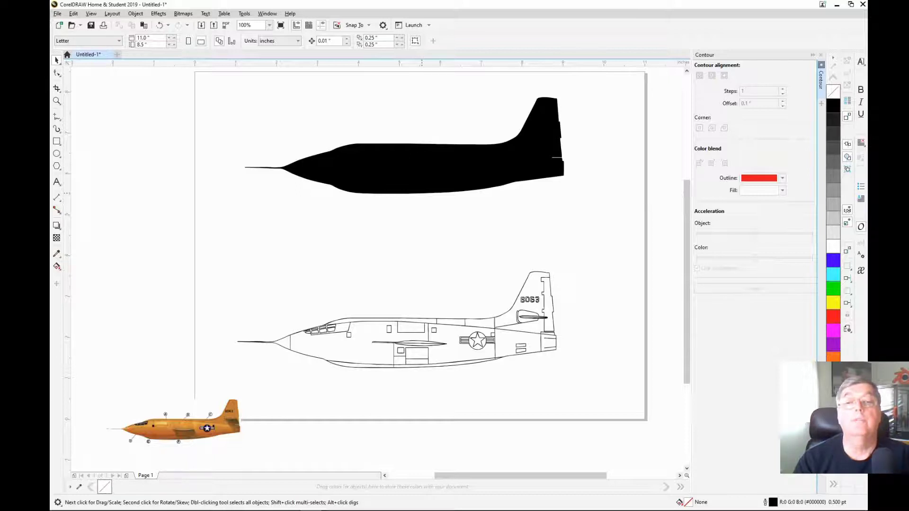
Drag the black plane silhouette down and right, clear of the upper plane.
click(428, 191)
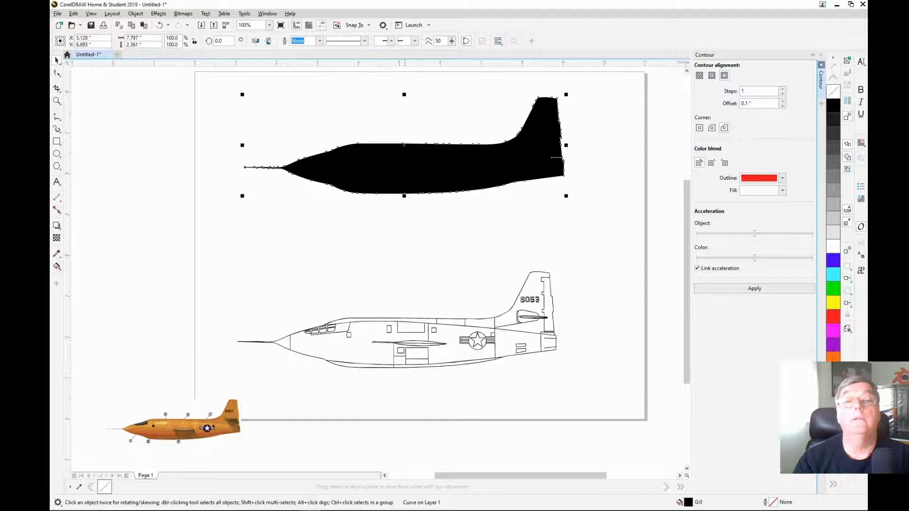
mouse_move(403, 145)
mouse_down()
mouse_move(403, 166)
mouse_move(356, 206)
mouse_move(396, 232)
mouse_move(440, 220)
mouse_up()
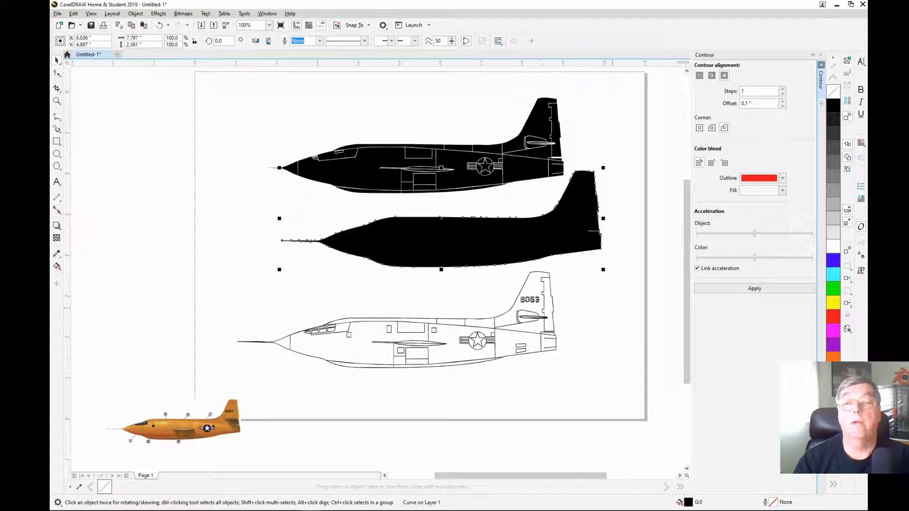
mouse_move(440, 218)
mouse_down()
mouse_move(370, 221)
mouse_move(523, 221)
mouse_move(424, 218)
mouse_move(458, 214)
mouse_up()
Delete all leftover interior pieces of the upper plane, keeping only the silhouette.
click(316, 156)
drag(316, 156, 235, 107)
drag(426, 157, 455, 132)
drag(192, 76, 567, 190)
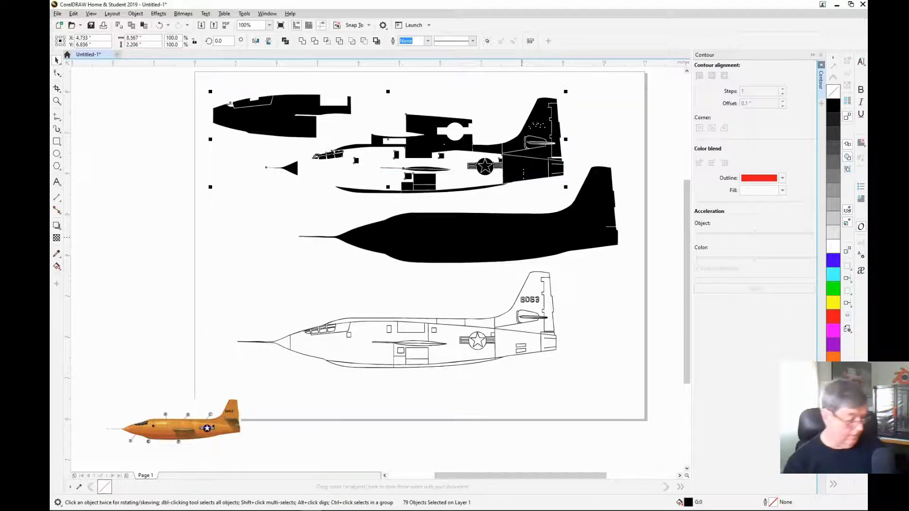
key(Delete)
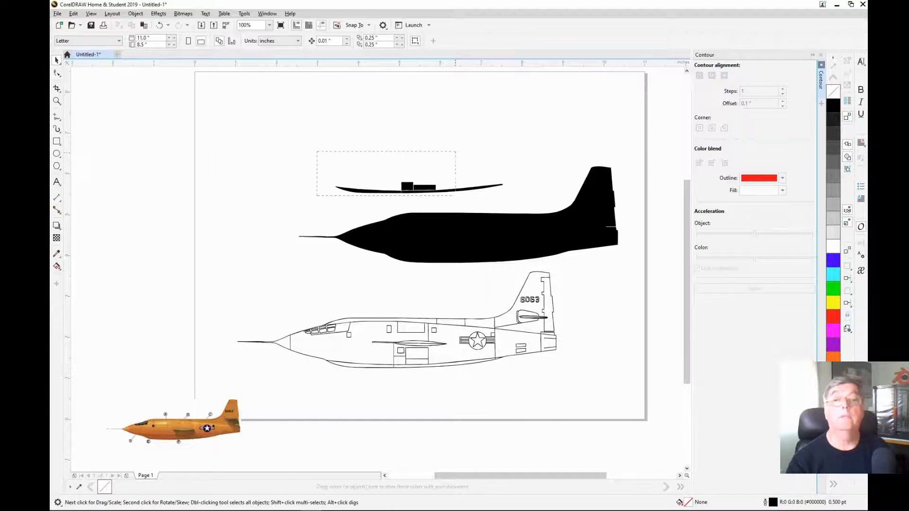
key(Delete)
click(458, 237)
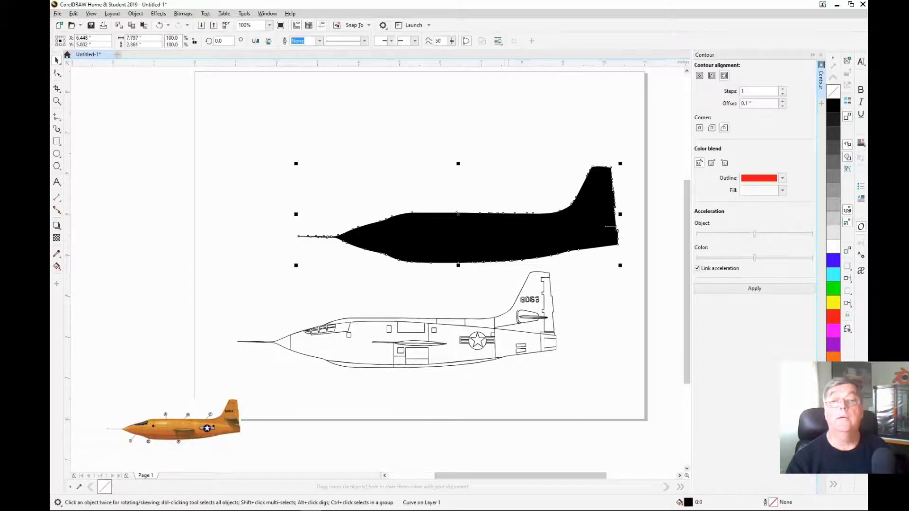
Move the silhouette up-left above the line drawing and set its outline width to 0.5 pt.
drag(458, 236, 396, 201)
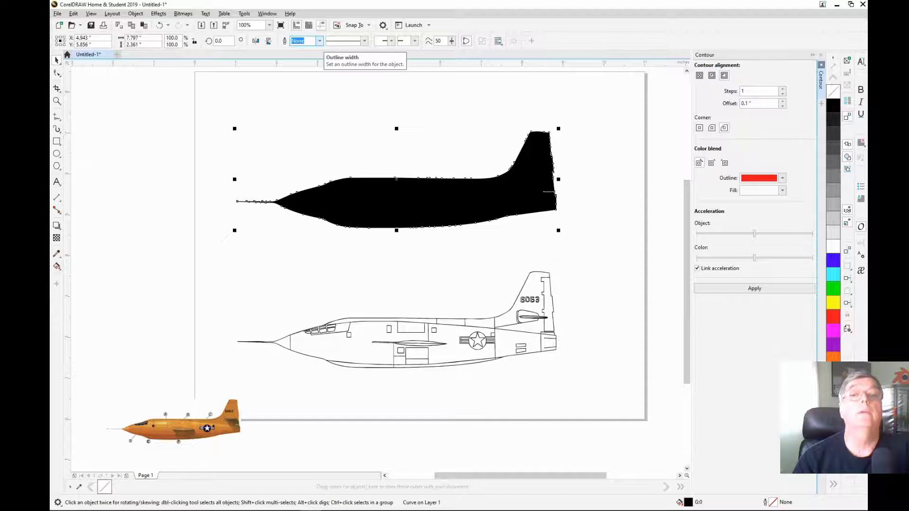
click(320, 41)
click(297, 62)
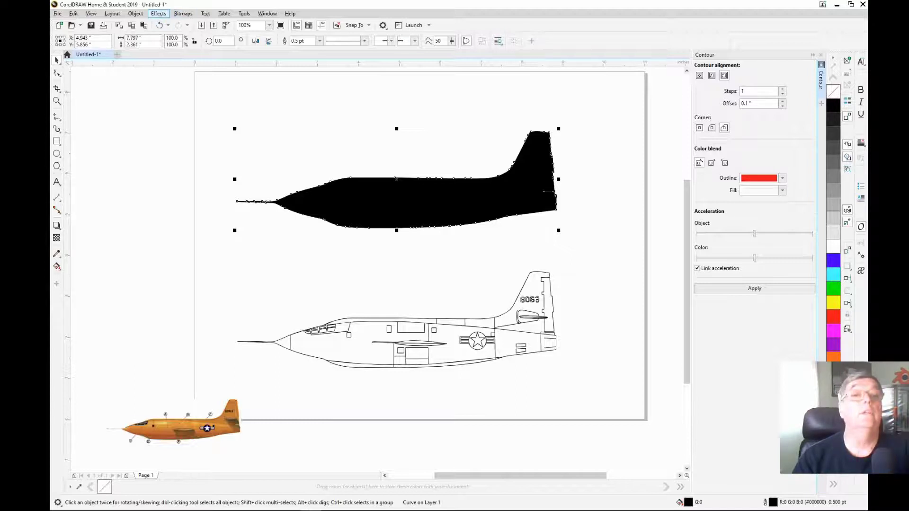
Apply a one-step red contour offset 0.12" outside the silhouette.
click(158, 13)
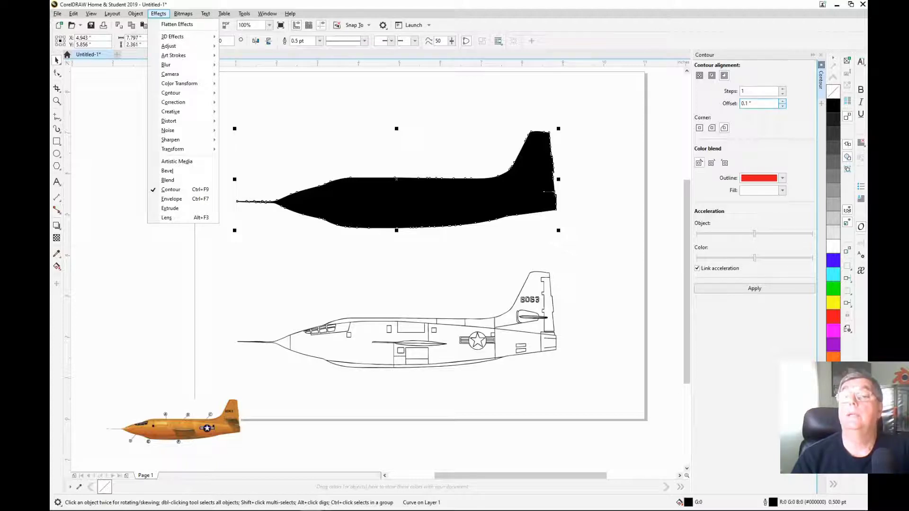
click(762, 103)
text(2)
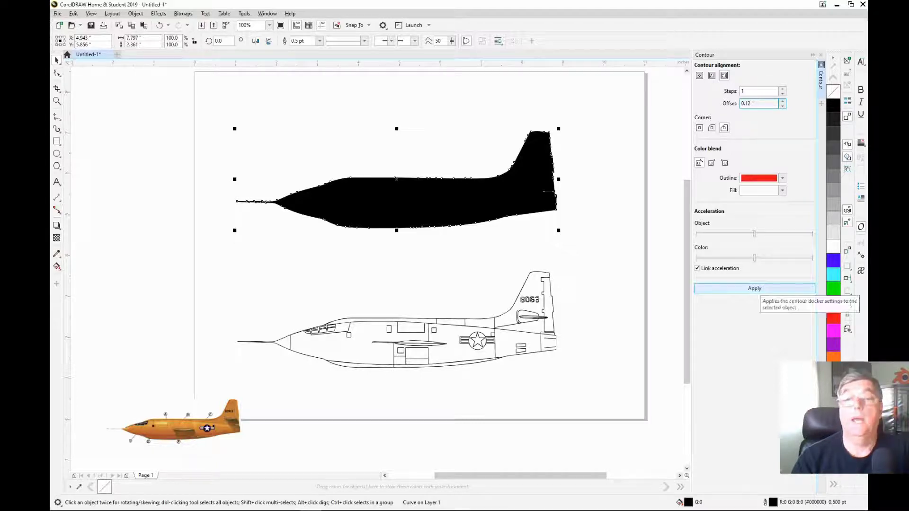
click(754, 289)
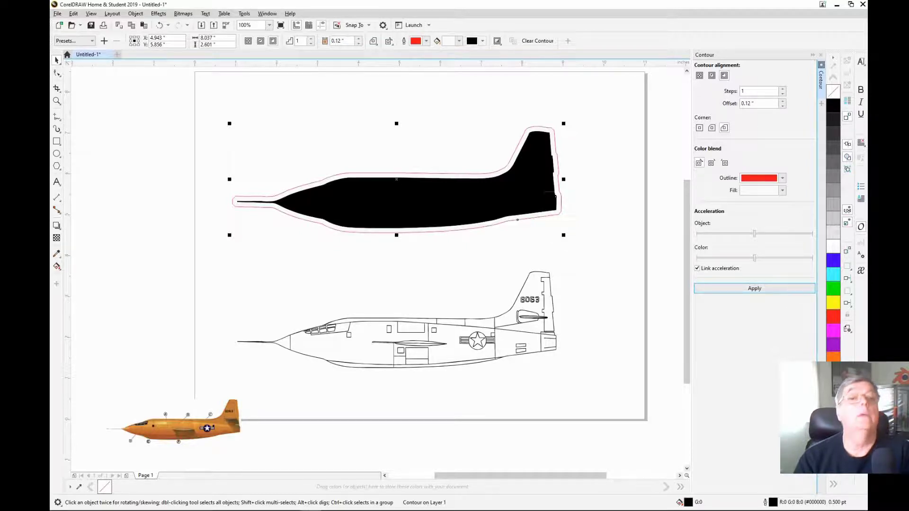
Break the red contour apart from the black silhouette.
click(158, 14)
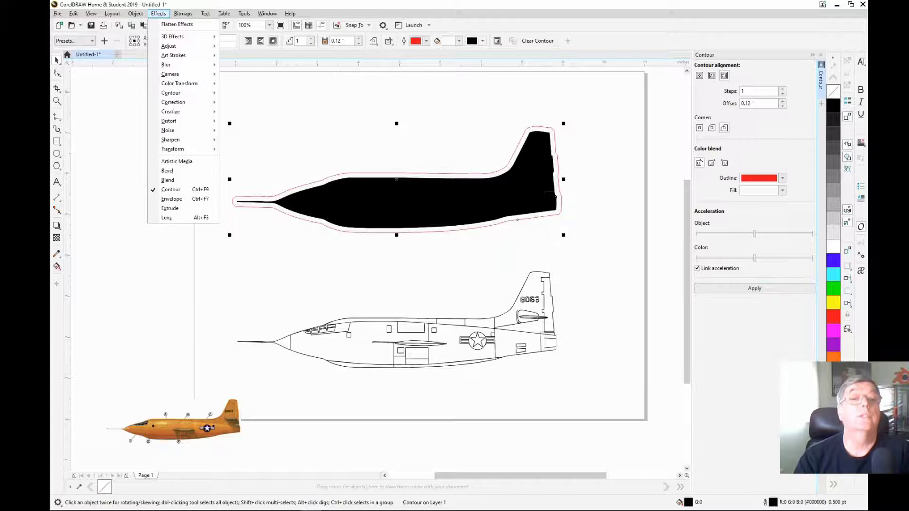
key(Left)
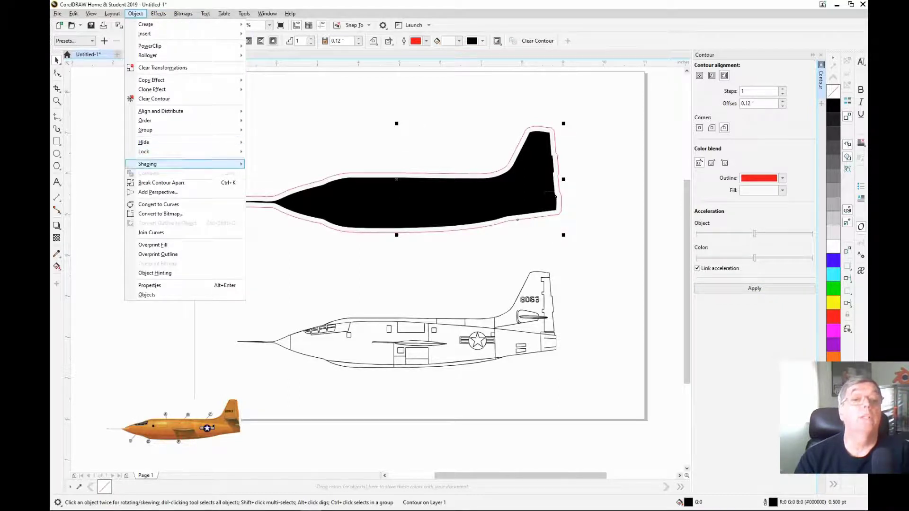
key(Return)
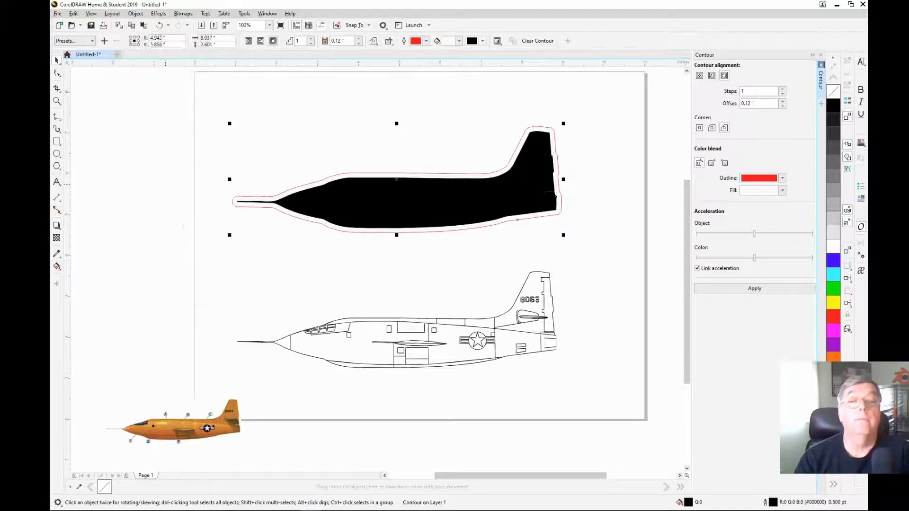
Drag the black silhouette away from the red outline and delete it.
click(402, 123)
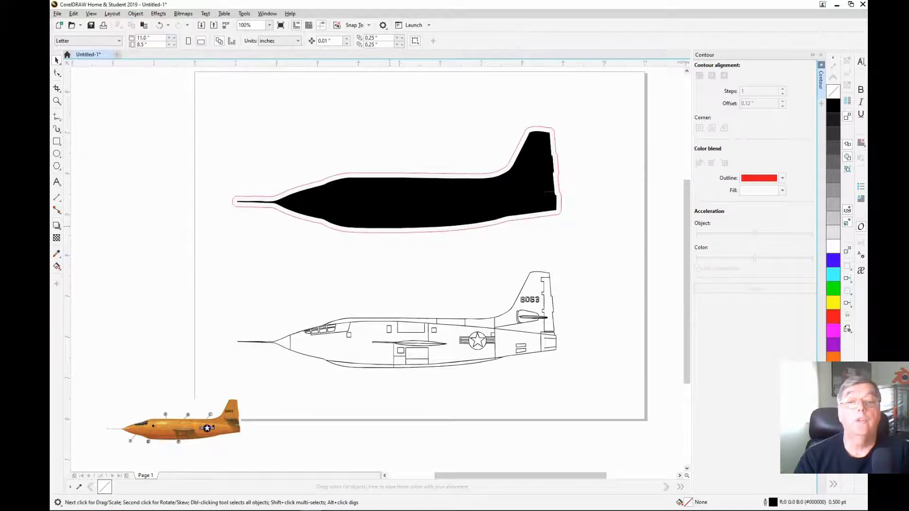
click(399, 227)
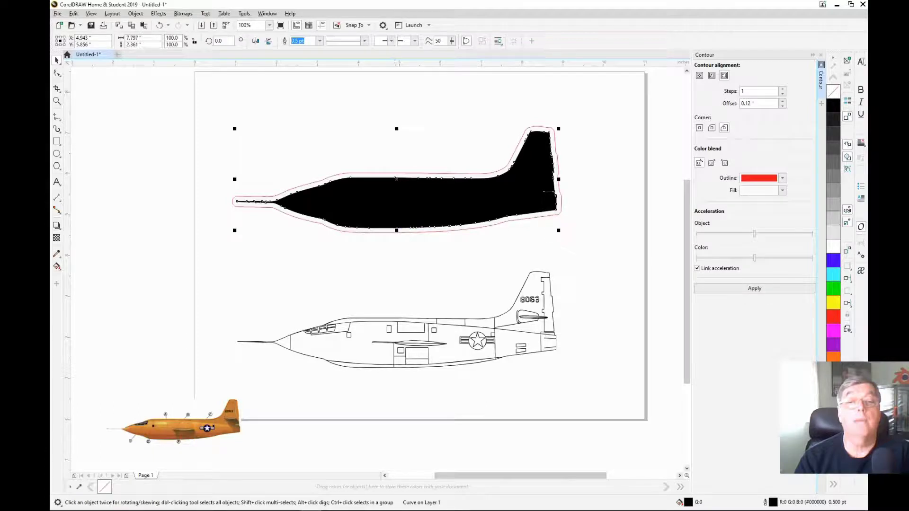
drag(397, 178, 217, 281)
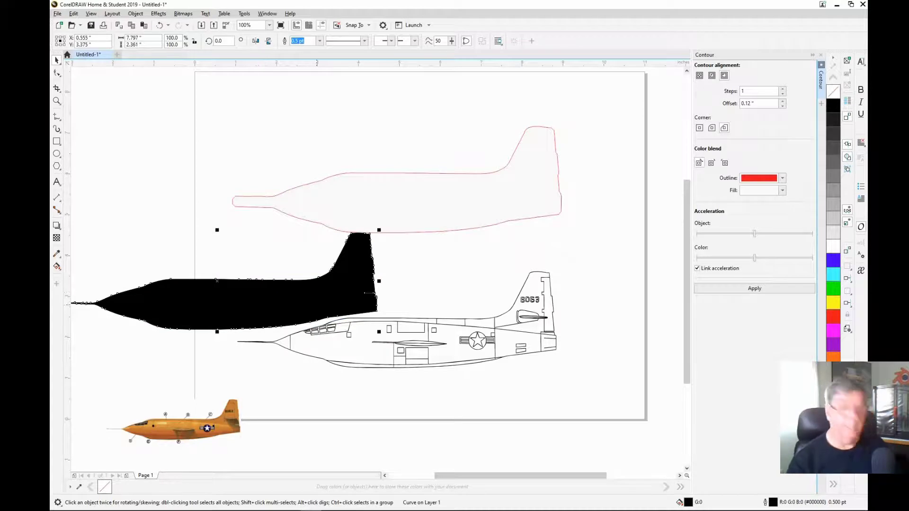
key(Delete)
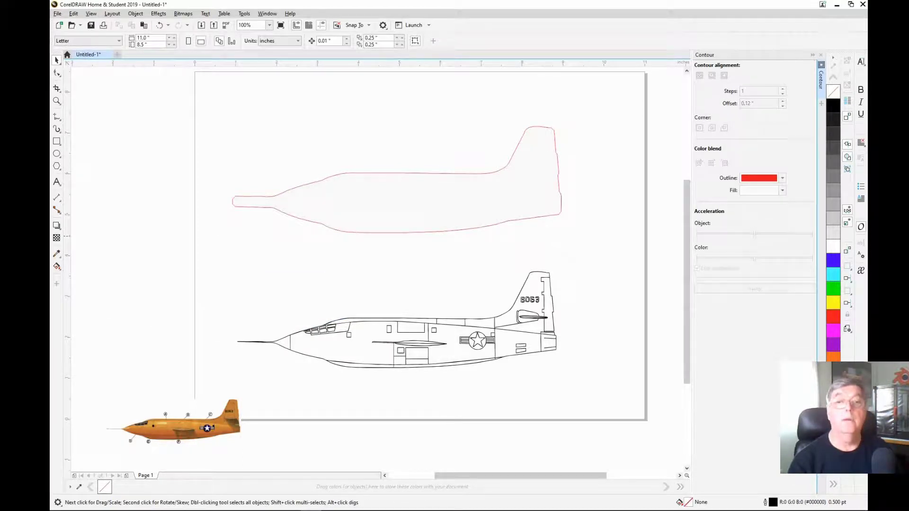
Move the red contour outline down and centre it over the plane line drawing.
drag(223, 116, 563, 247)
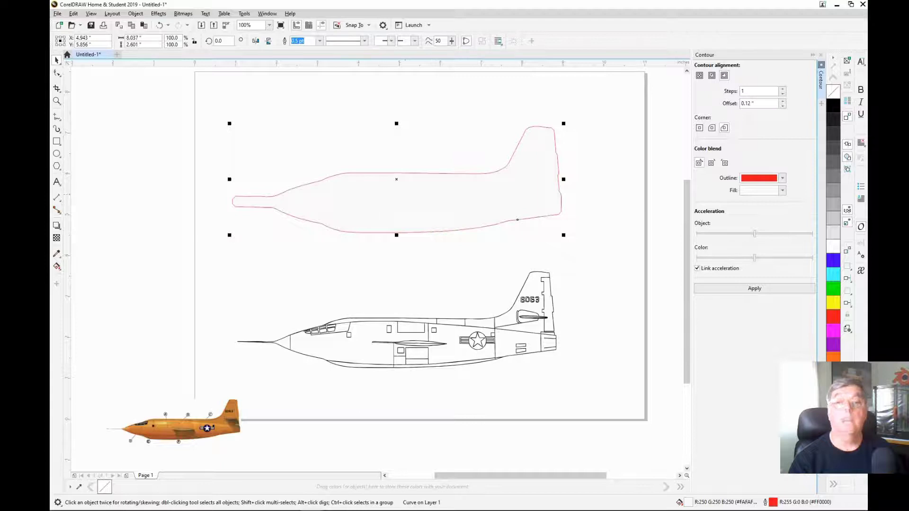
drag(396, 179, 396, 320)
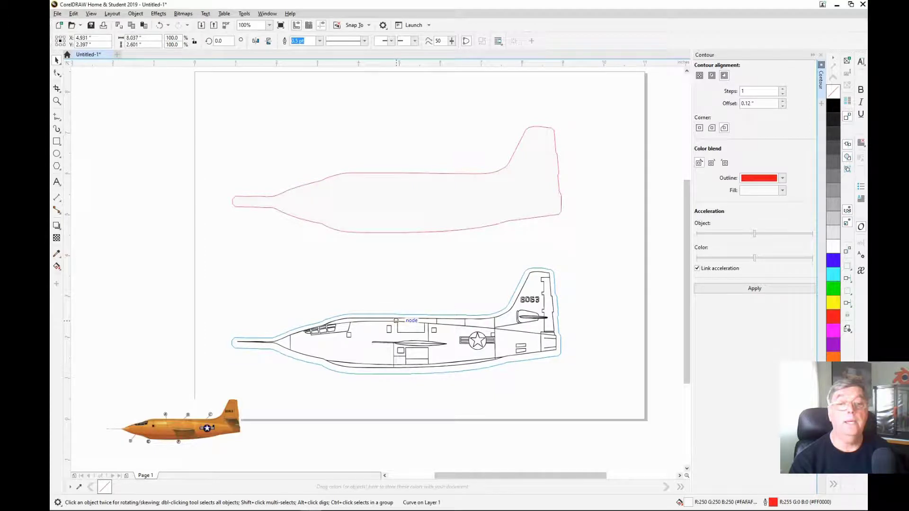
drag(395, 321, 396, 319)
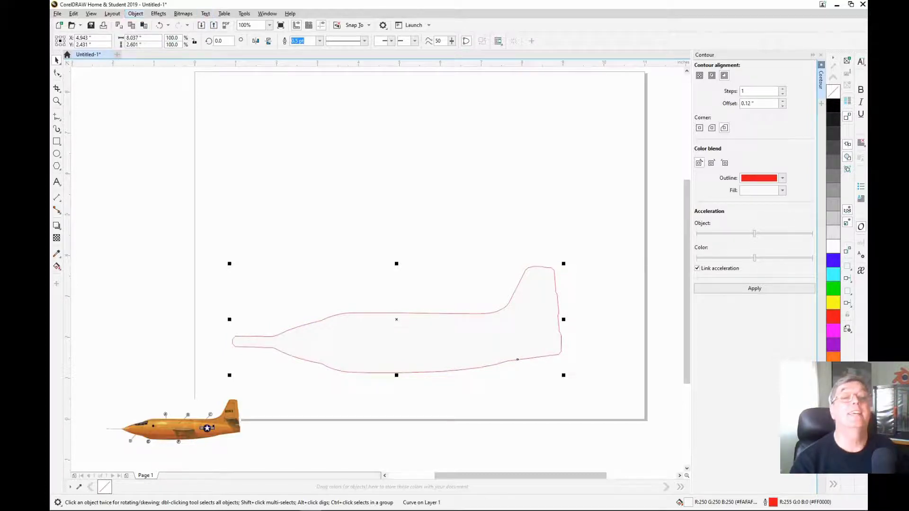
Send the red contour outline behind the line drawing.
click(135, 14)
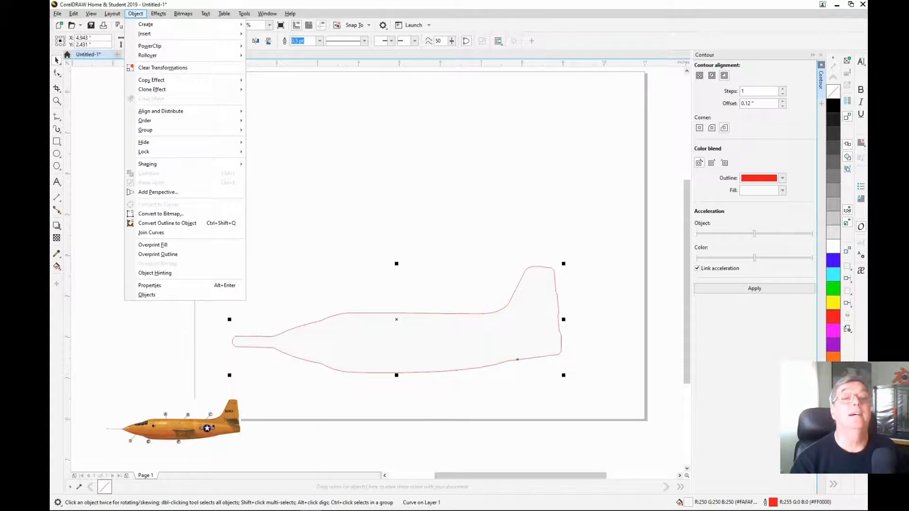
mouse_move(144, 120)
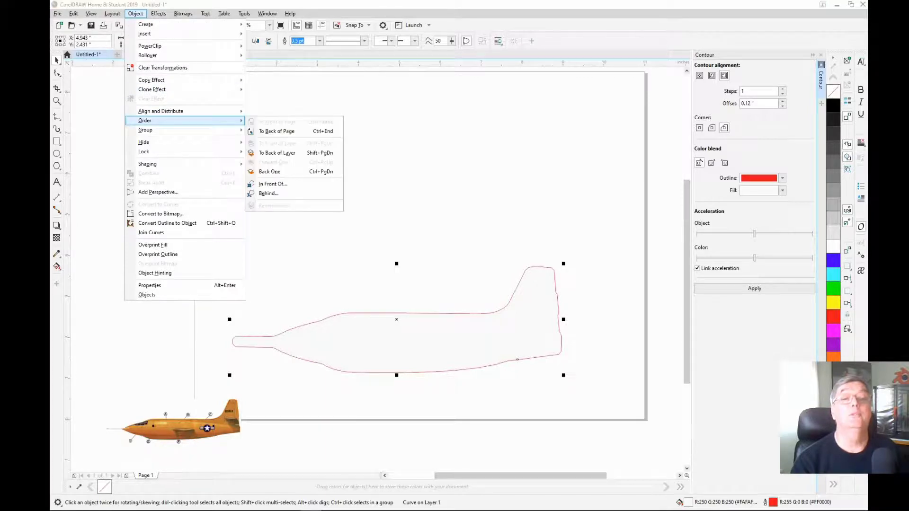
click(276, 132)
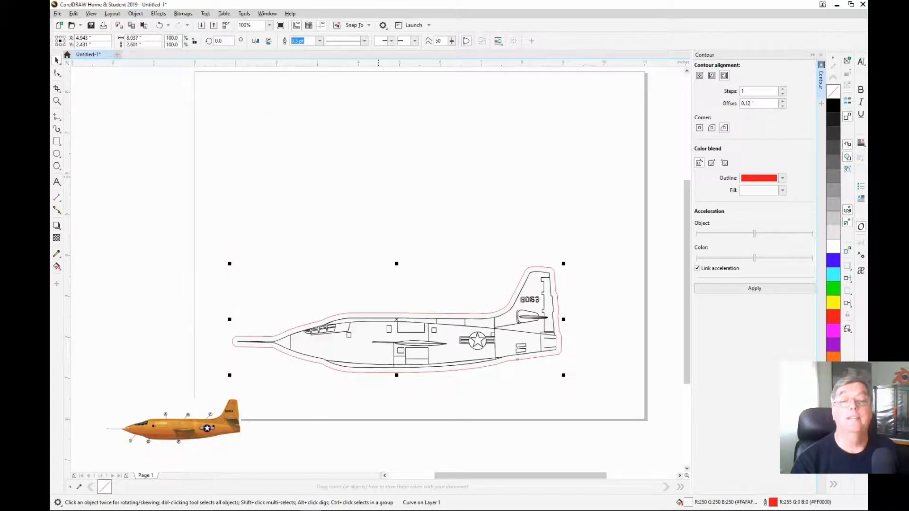
key(Escape)
Delete the orange plane reference photo from the page.
scroll(393, 426, up, 2)
scroll(393, 426, down, 2)
click(180, 426)
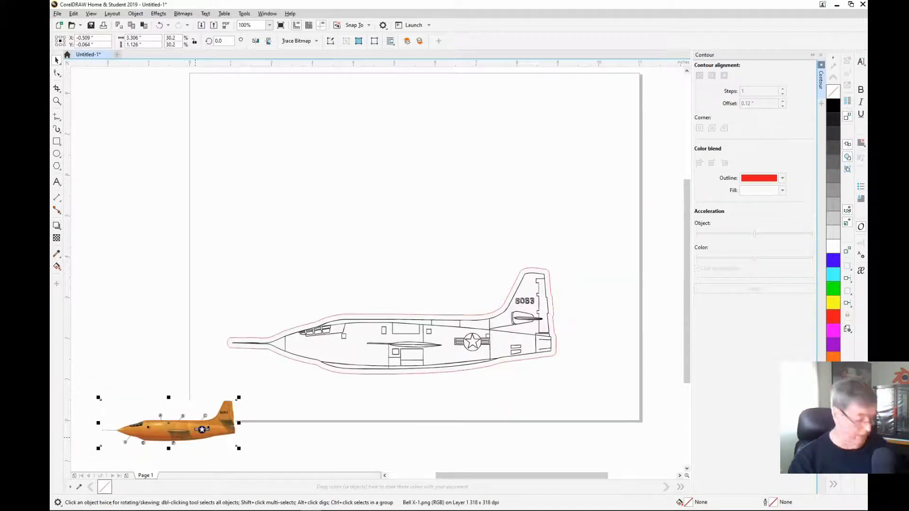
key(Delete)
scroll(435, 426, up, 2)
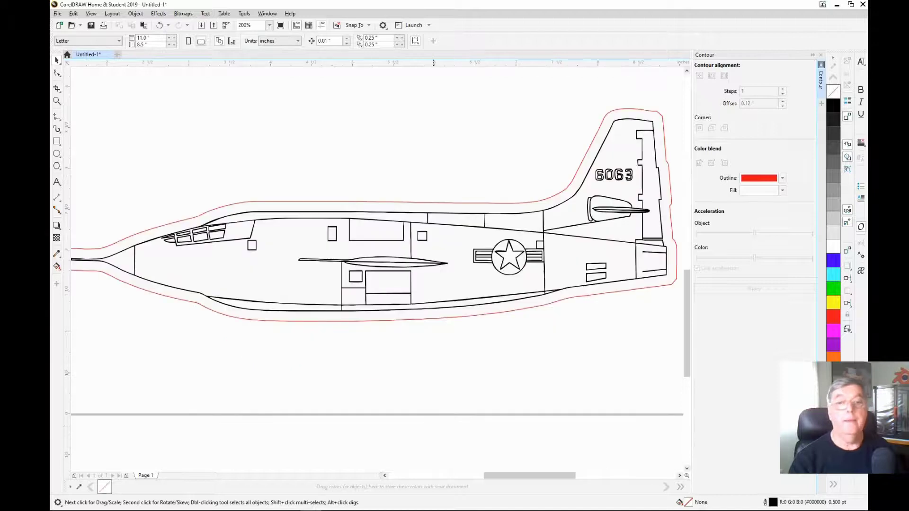
scroll(433, 425, down, 2)
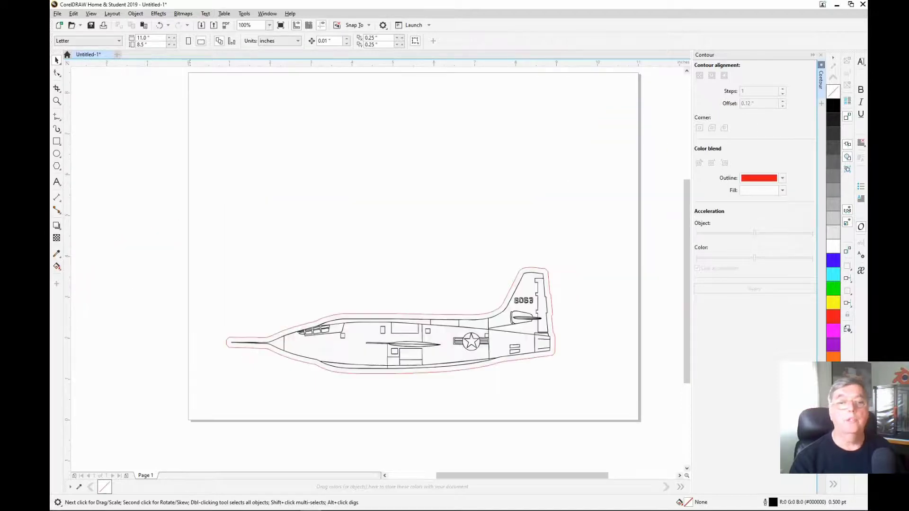
Group the Bell X-1 plane drawing with its red contour line.
drag(271, 273, 646, 421)
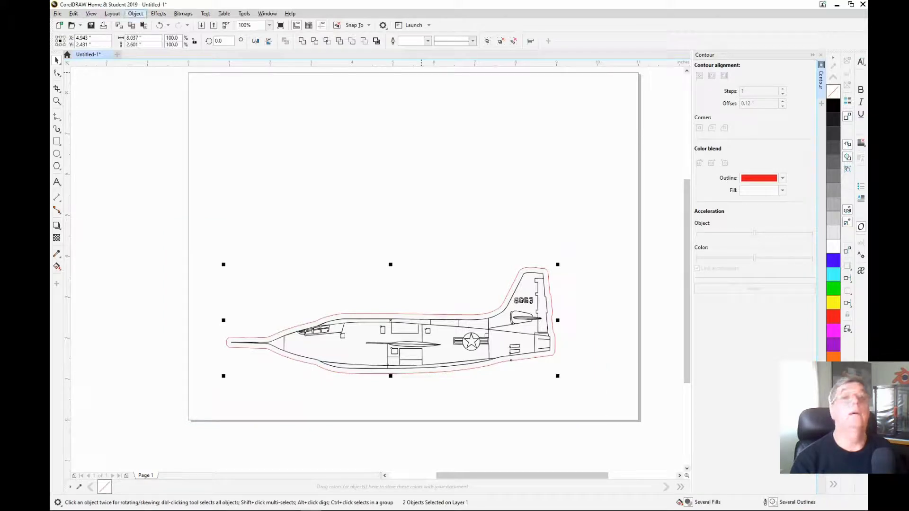
click(136, 13)
mouse_move(145, 130)
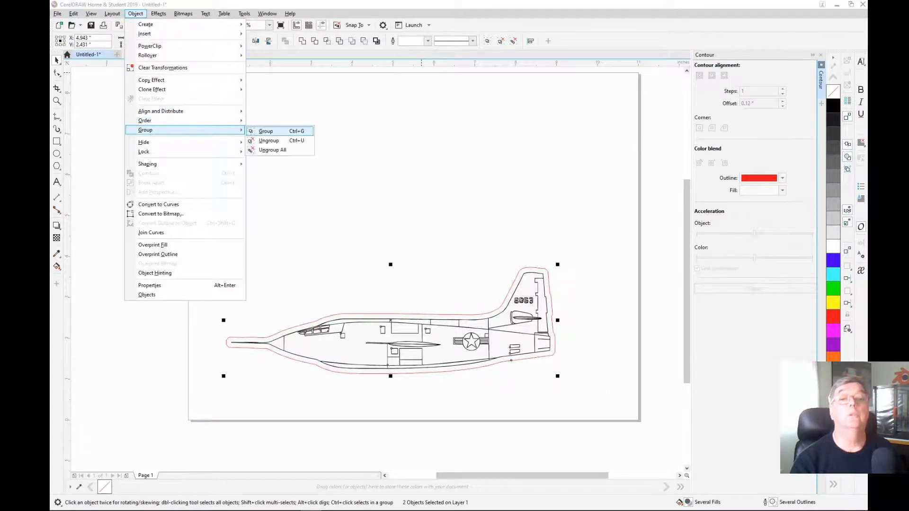
click(265, 132)
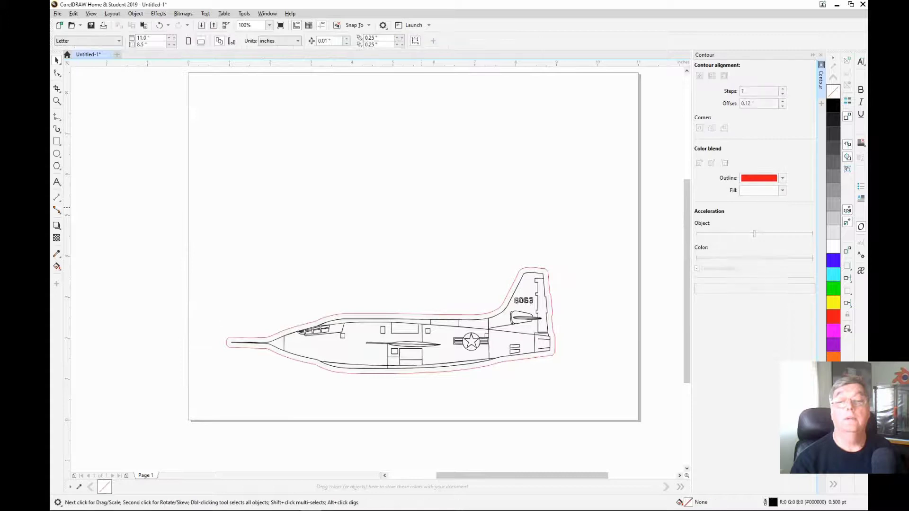
Export the grouped drawing to the Desktop as the SVG file Bell X-1.svg.
key(alt+f)
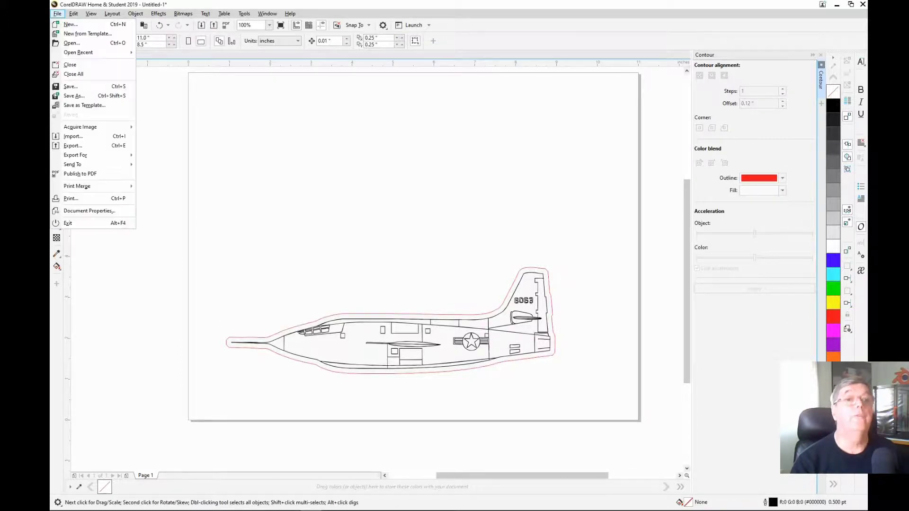
key(Return)
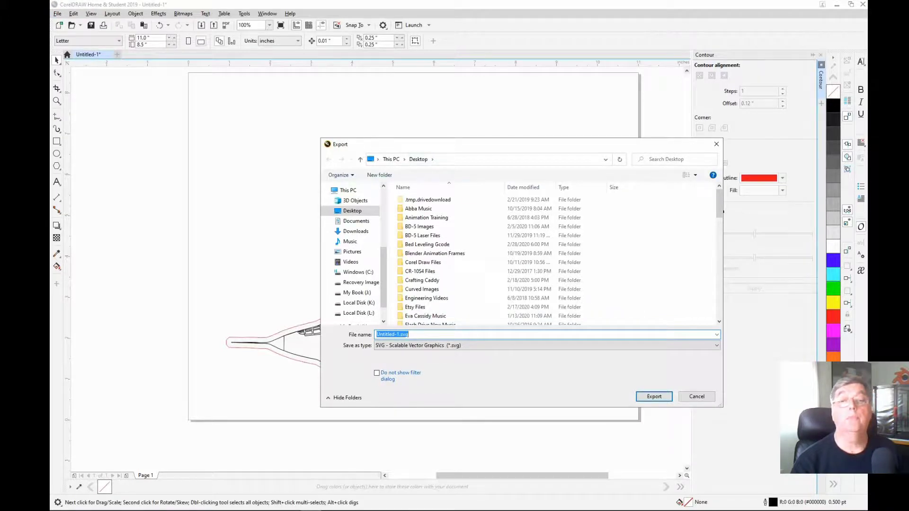
click(397, 335)
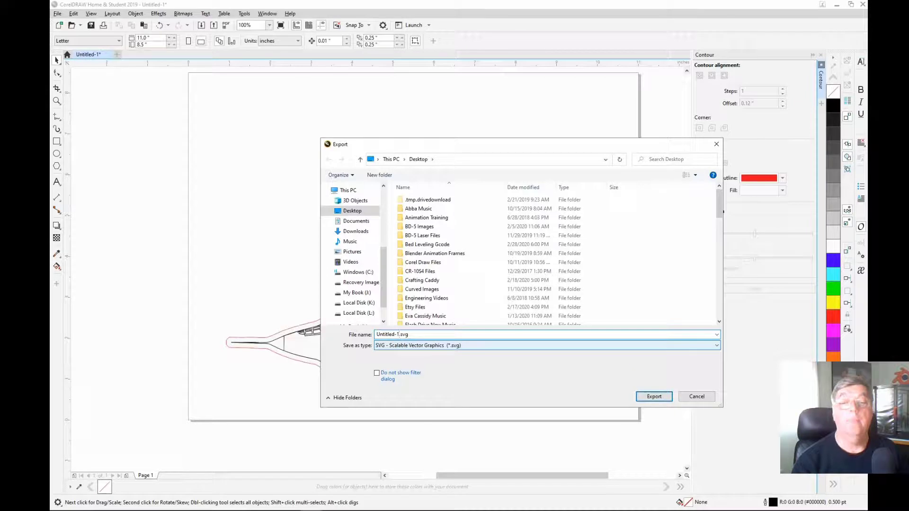
key(BackSpace)
key(BackSpace)
key(BackSpace)
key(BackSpace)
key(BackSpace)
key(BackSpace)
key(BackSpace)
key(BackSpace)
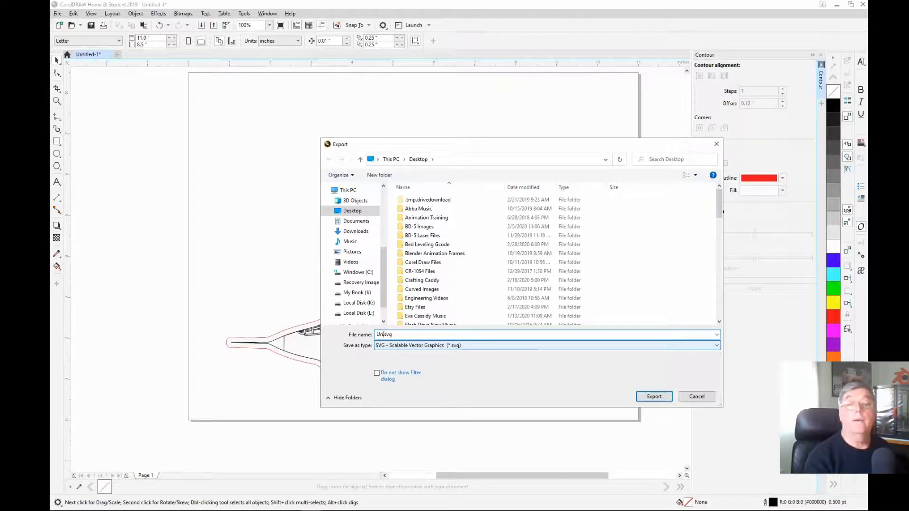
key(BackSpace)
key(BackSpace)
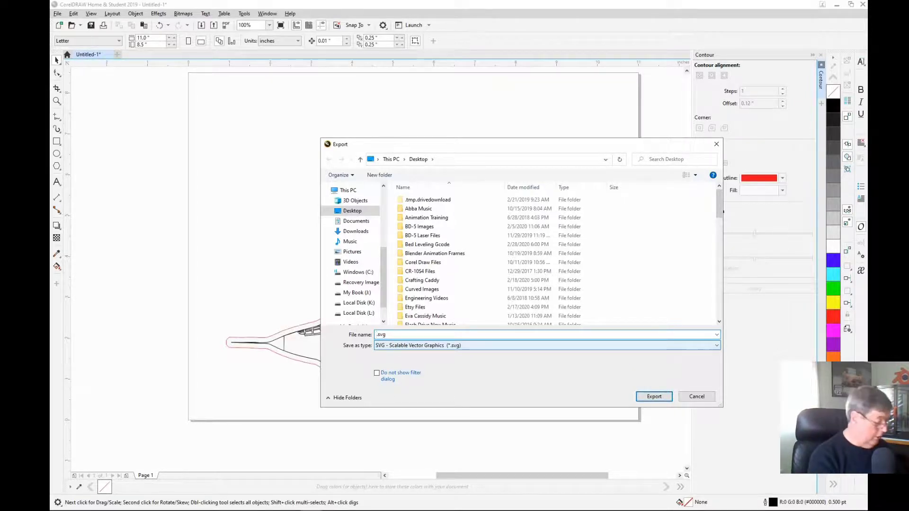
text(Bell)
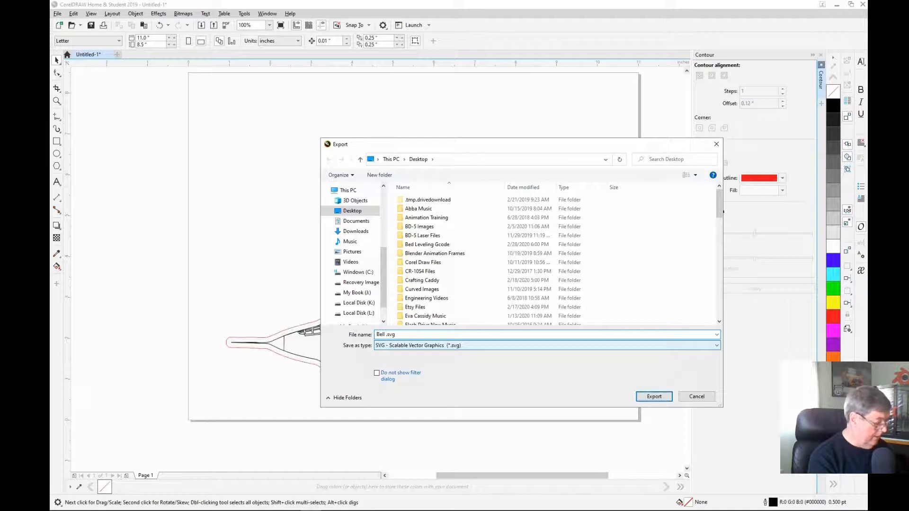
text( C)
text(-1)
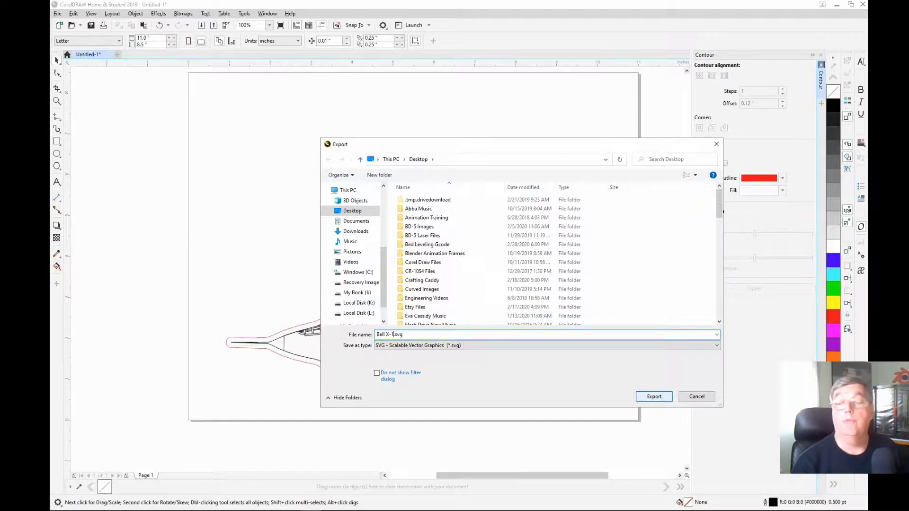
key(Return)
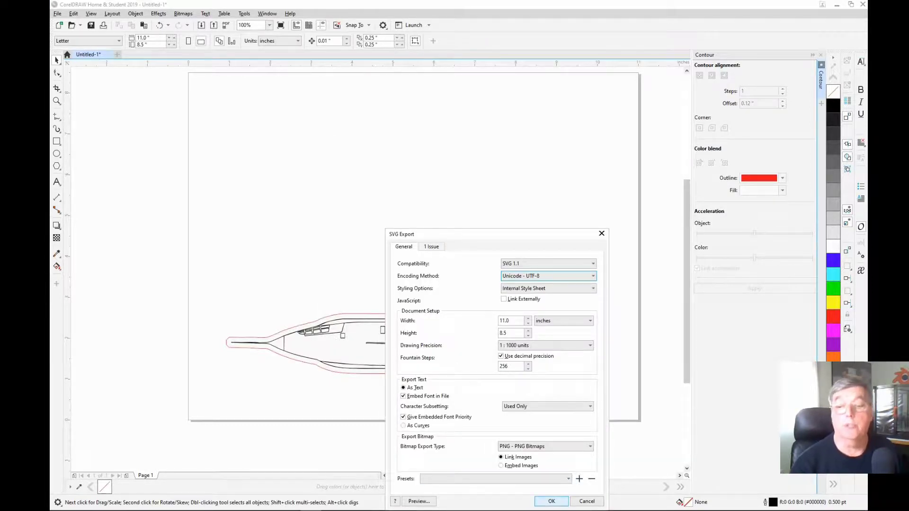
key(Return)
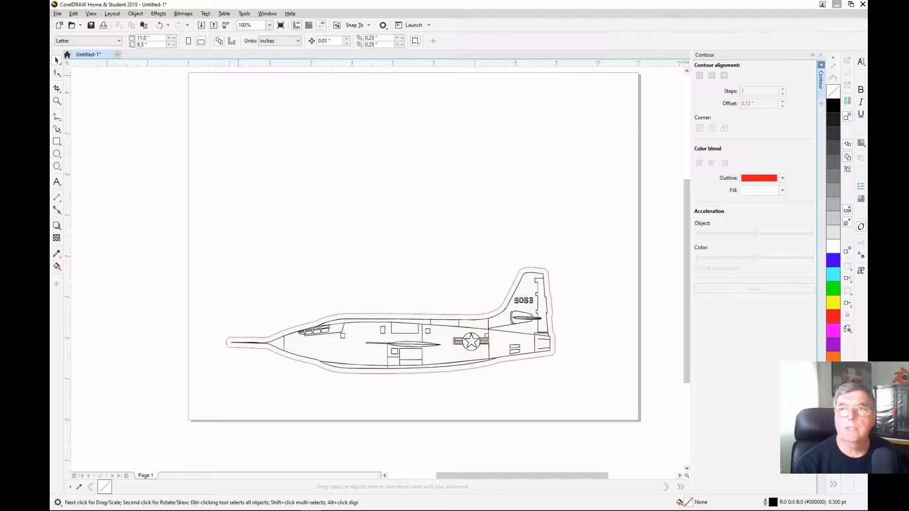
Minimize CorelDRAW, sign in to the Glowforge App, and maximize the browser window.
click(836, 5)
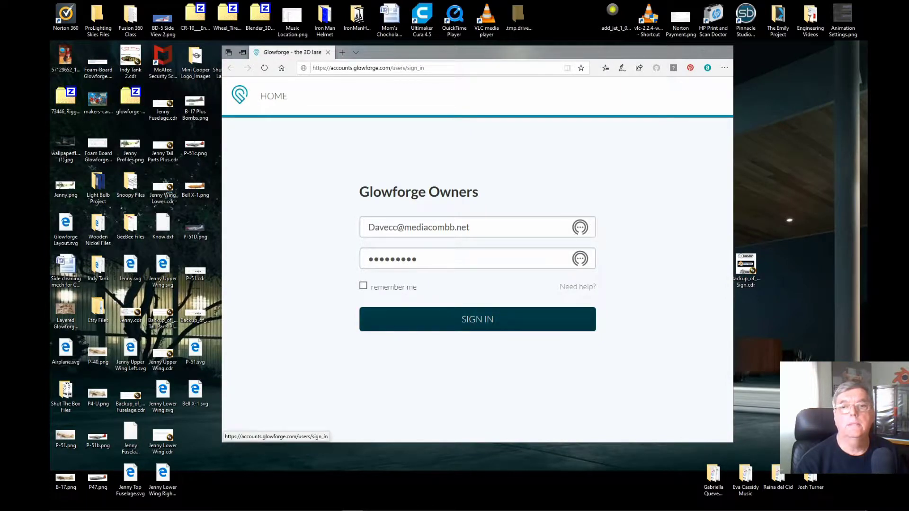
key(Return)
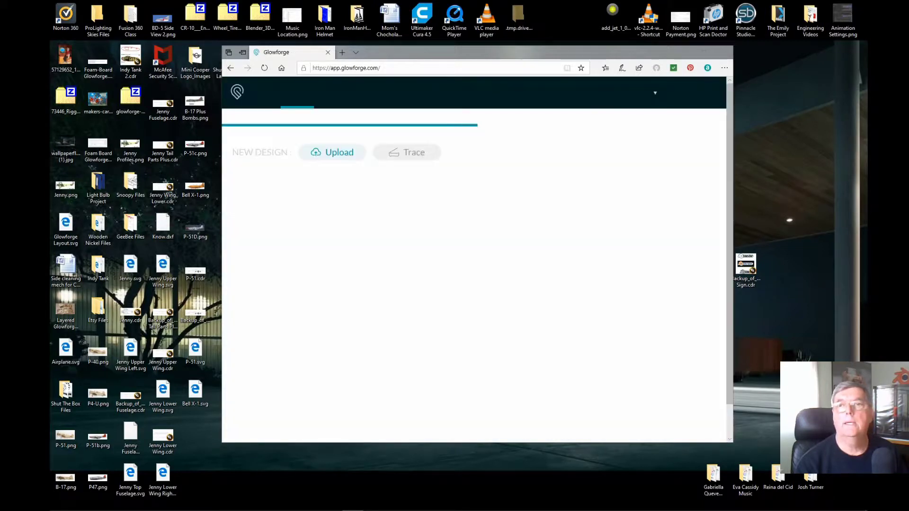
drag(473, 52, 303, 0)
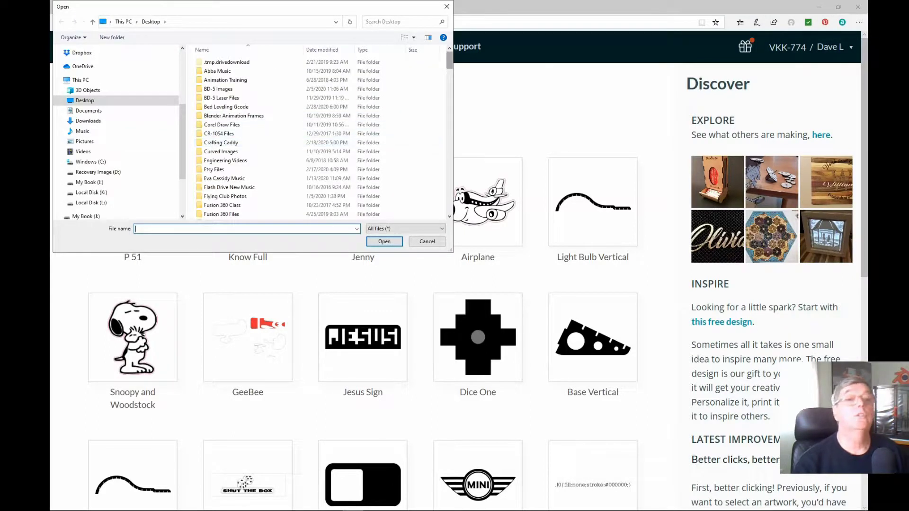
Upload Bell X-1.svg from the Desktop into the Glowforge App.
scroll(322, 137, down, 15)
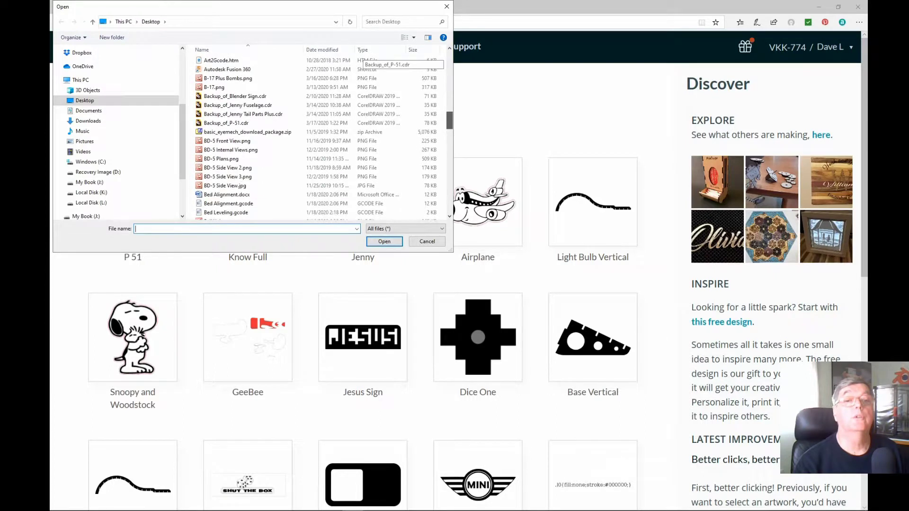
scroll(322, 138, down, 5)
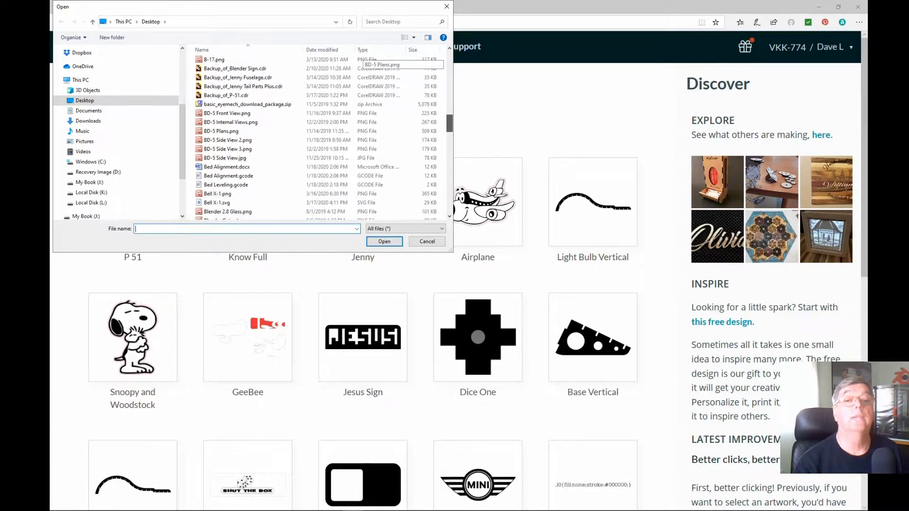
click(217, 191)
click(385, 241)
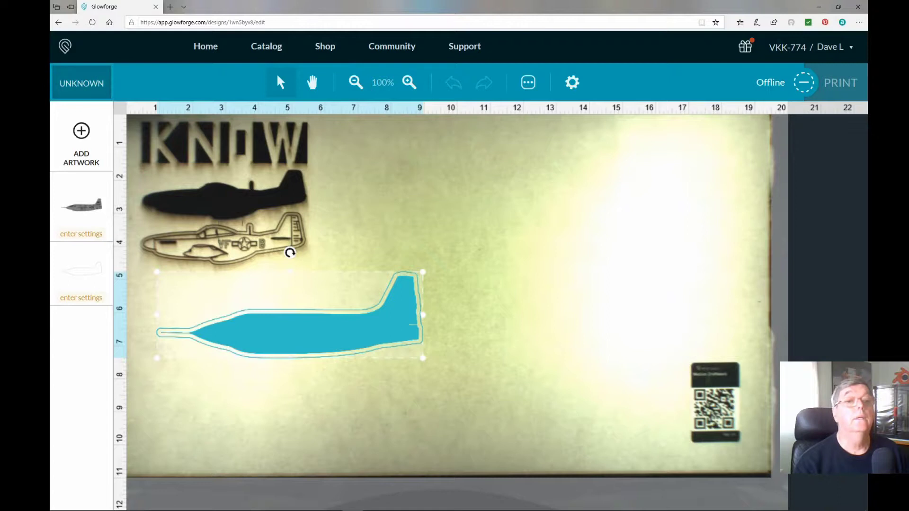
Set the design's material to Medium Draftboard using the material search.
click(82, 83)
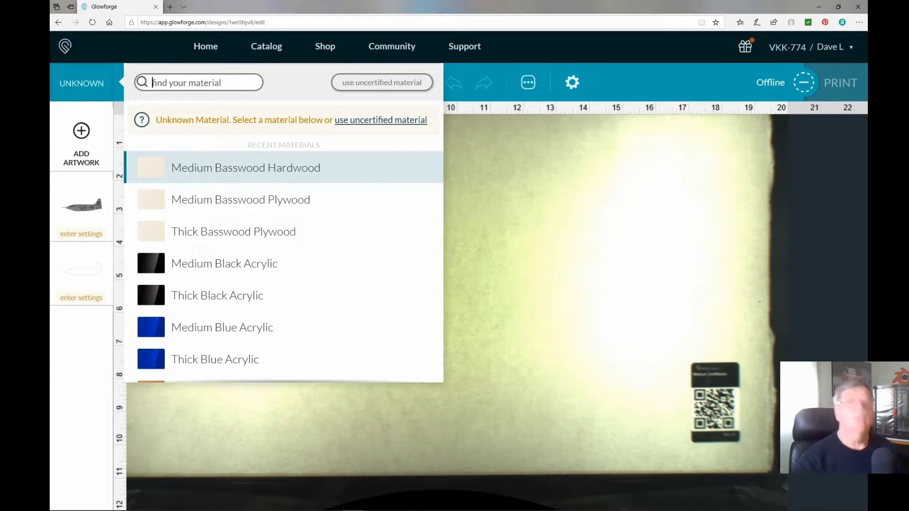
text(Me)
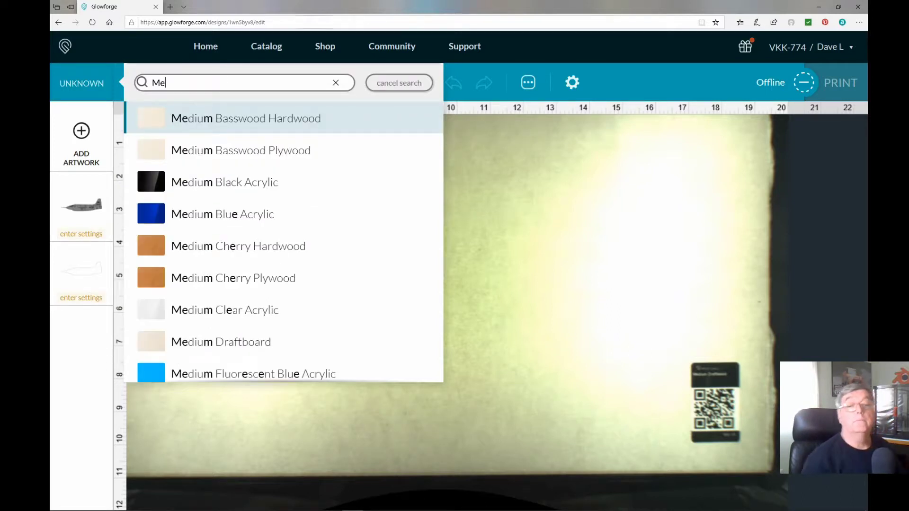
click(407, 341)
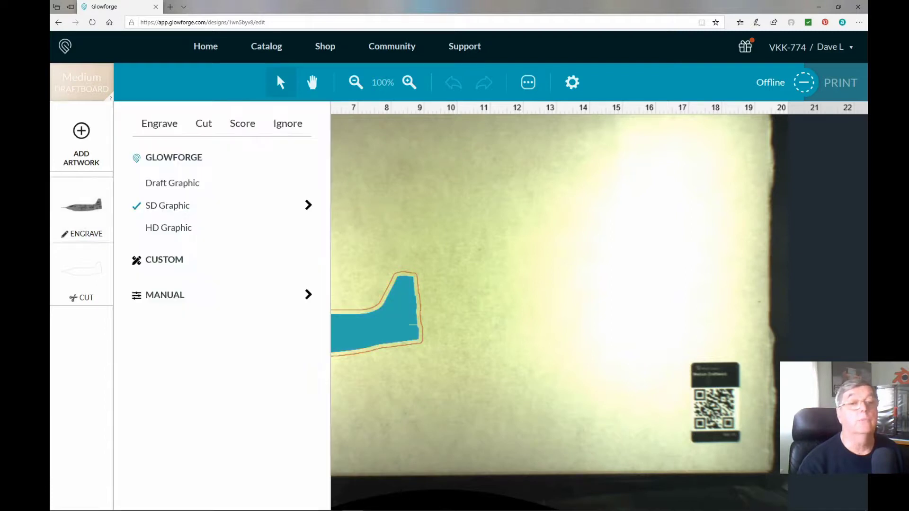
Set the plane to Score, then scale it down and place it below the P-51.
click(243, 123)
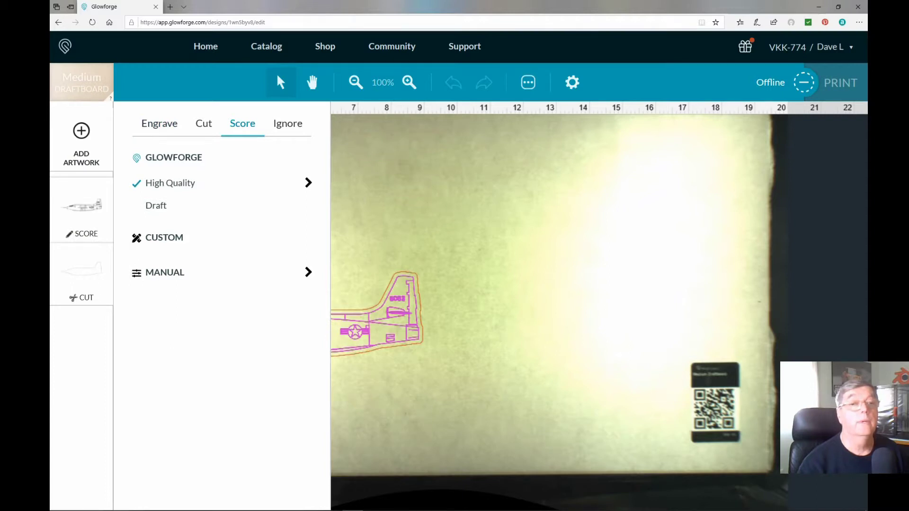
key(Escape)
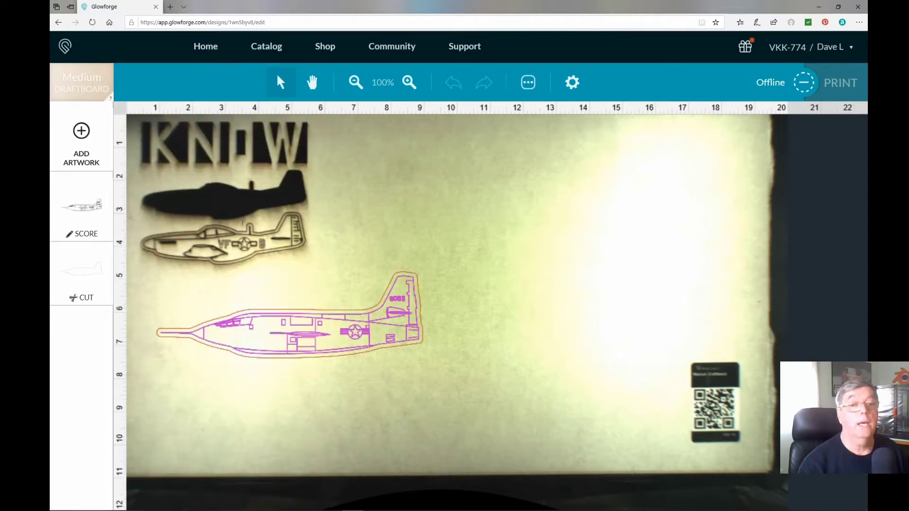
drag(148, 390, 462, 258)
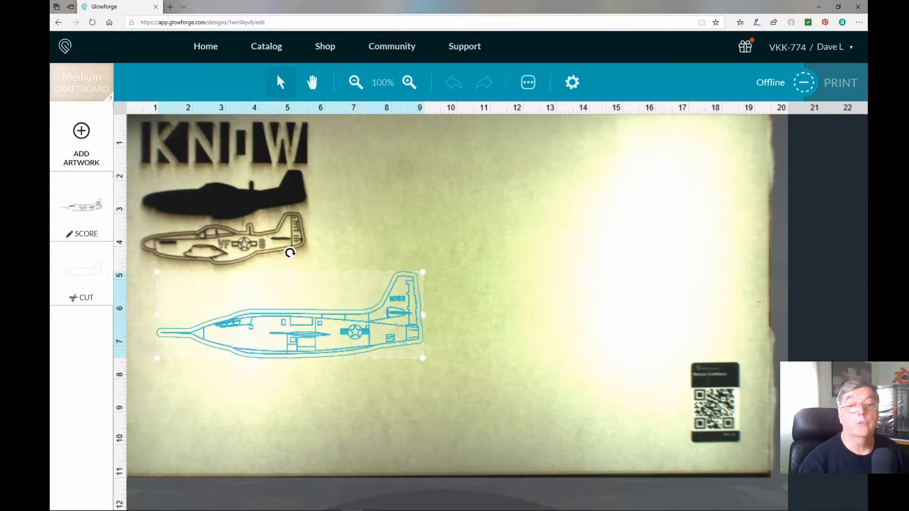
drag(422, 358, 310, 321)
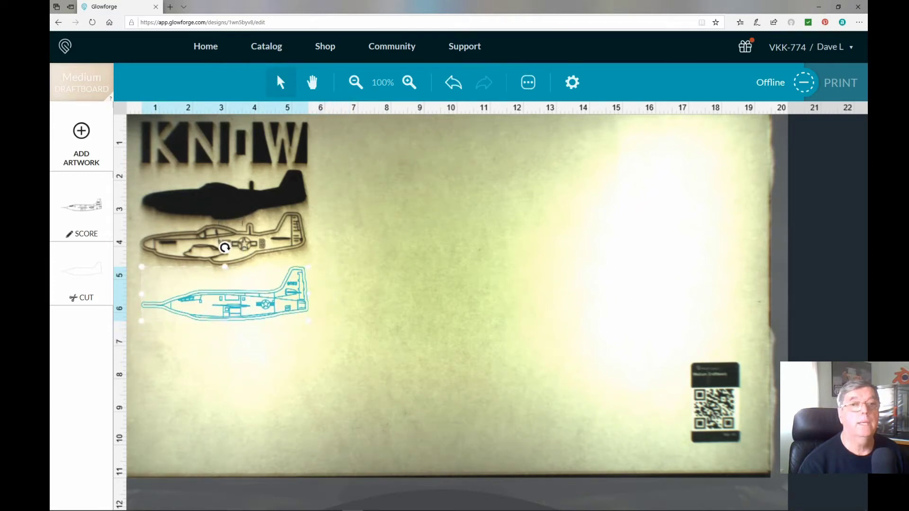
mouse_move(226, 298)
mouse_down()
mouse_move(443, 303)
mouse_move(443, 295)
mouse_move(478, 295)
mouse_move(225, 311)
mouse_move(225, 293)
mouse_up()
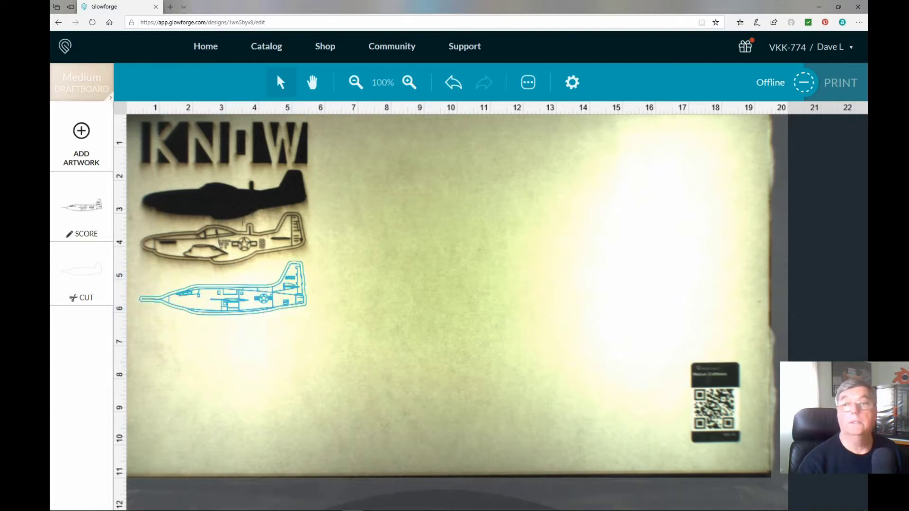
key(Escape)
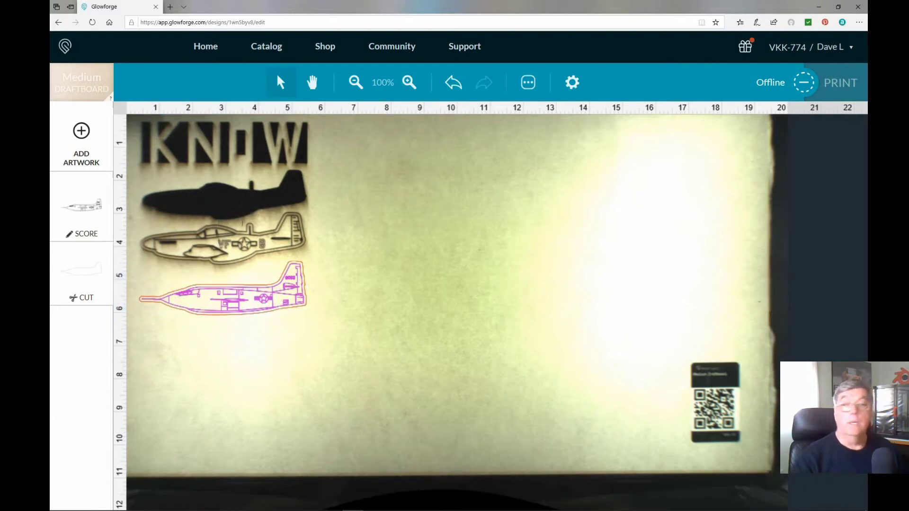